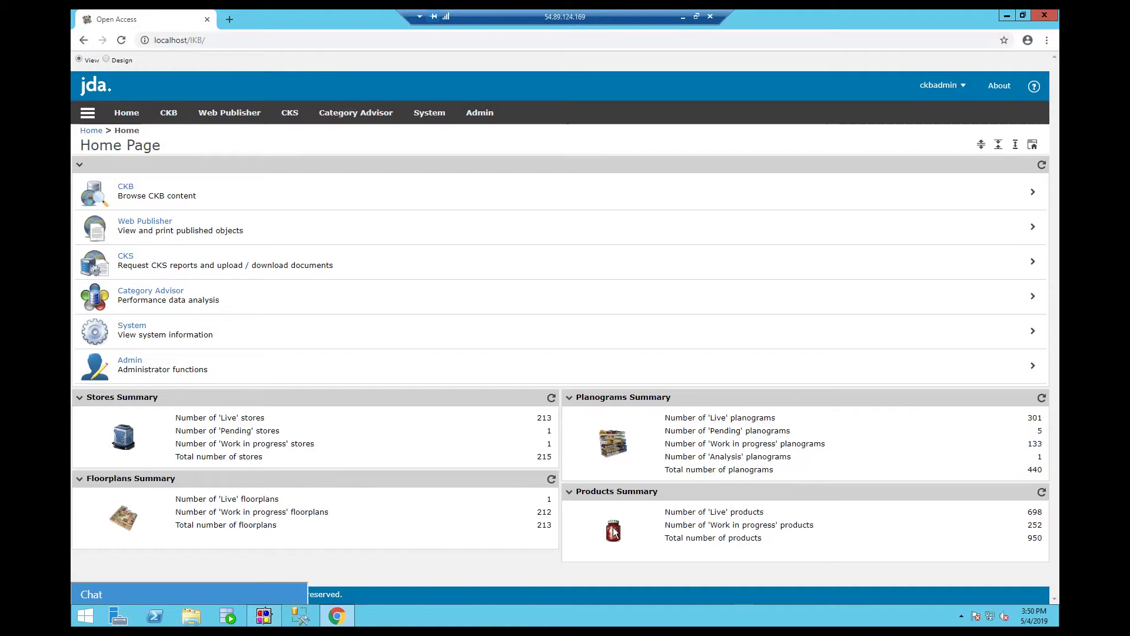
Step: Greet the chatbot with 'hi'
{"action": "left_click", "coordinate": [210, 593]}
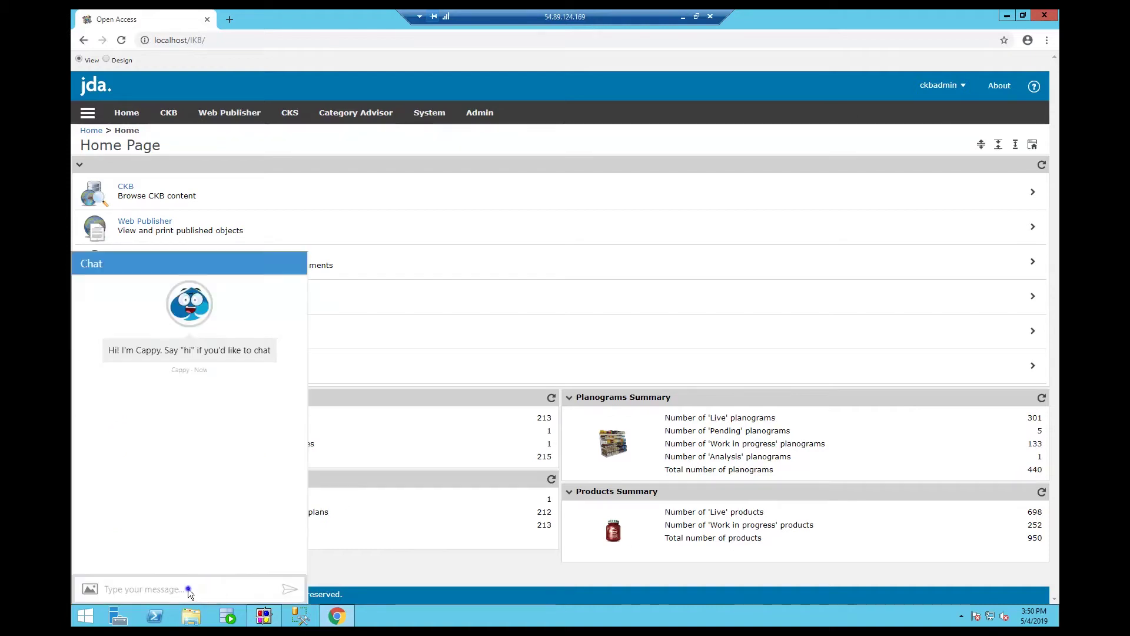
{"action": "left_click", "coordinate": [188, 588]}
{"action": "type", "text": "hi"}
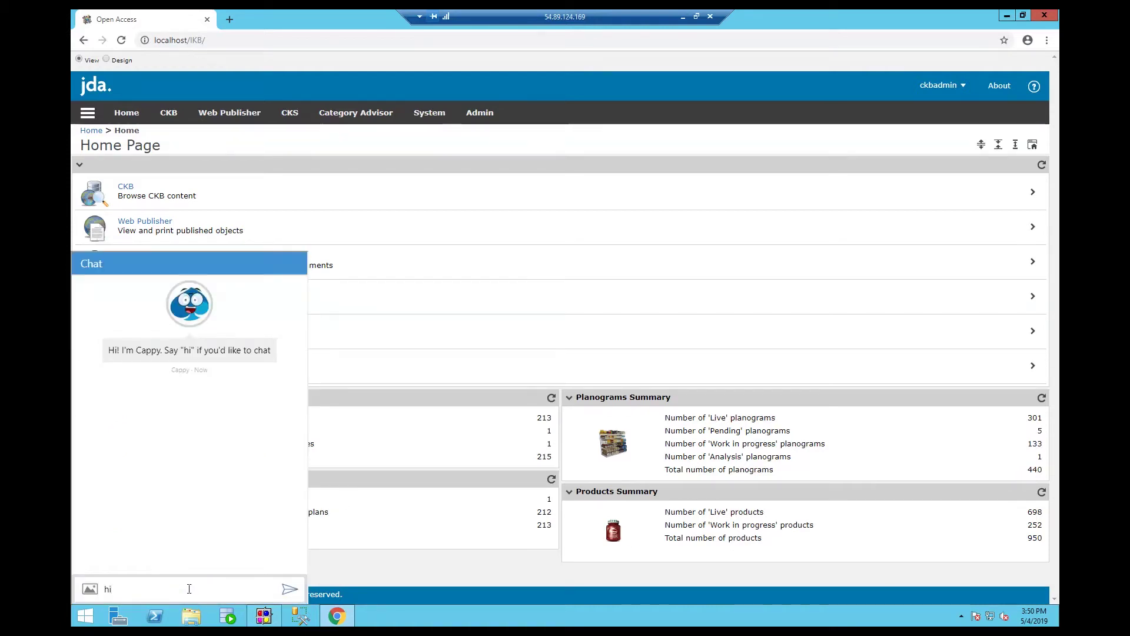
{"action": "key", "text": "Return"}
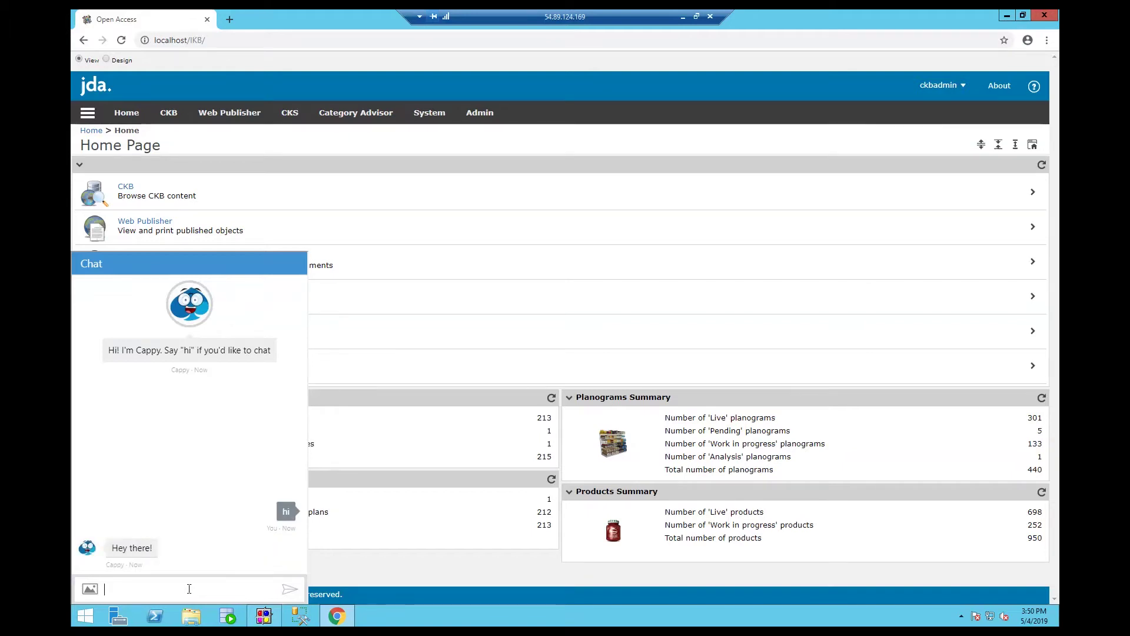
Step: Ask the chatbot what tasks are due this week and what is due today
{"action": "type", "text": "do I have anything to do this week?"}
{"action": "key", "text": "Return"}
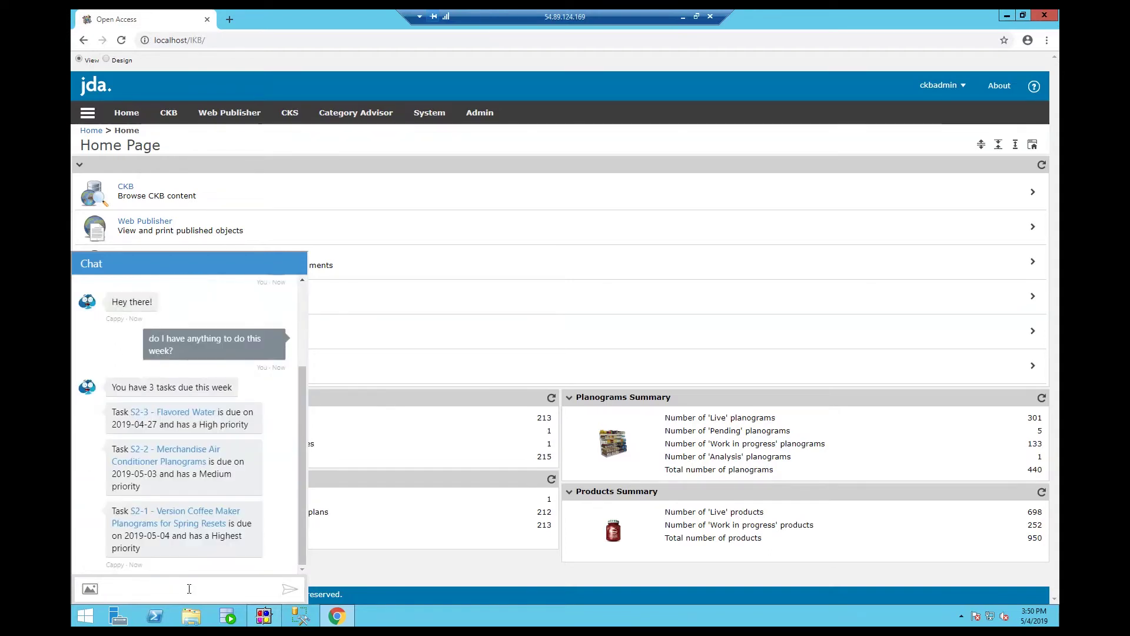
{"action": "type", "text": "do I have anything due today"}
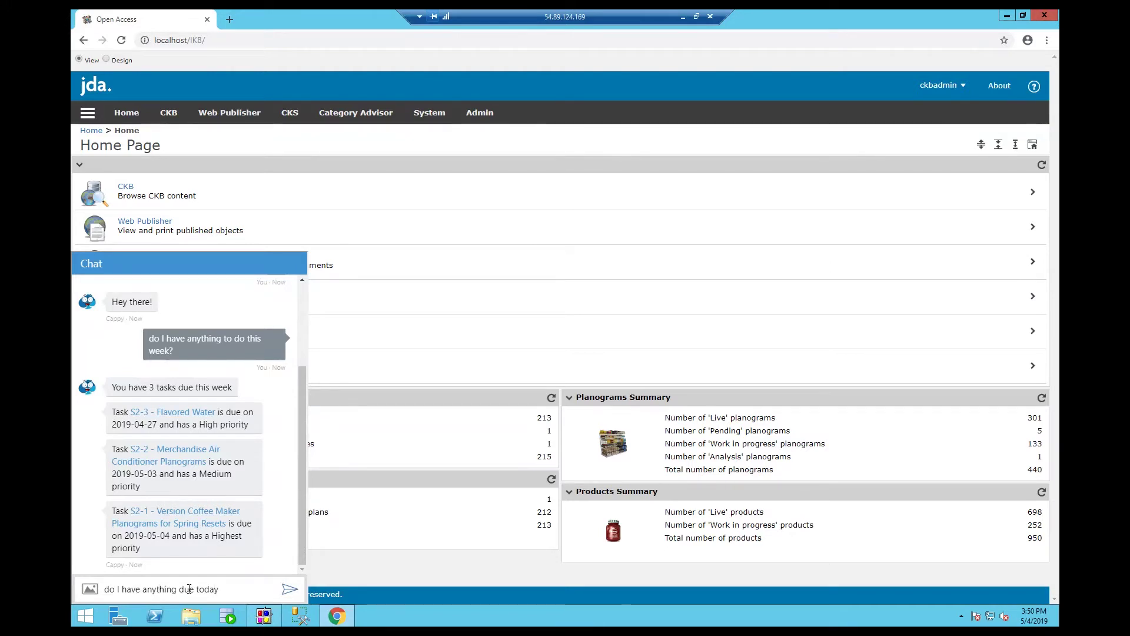
{"action": "type", "text": "??"}
{"action": "key", "text": "Return"}
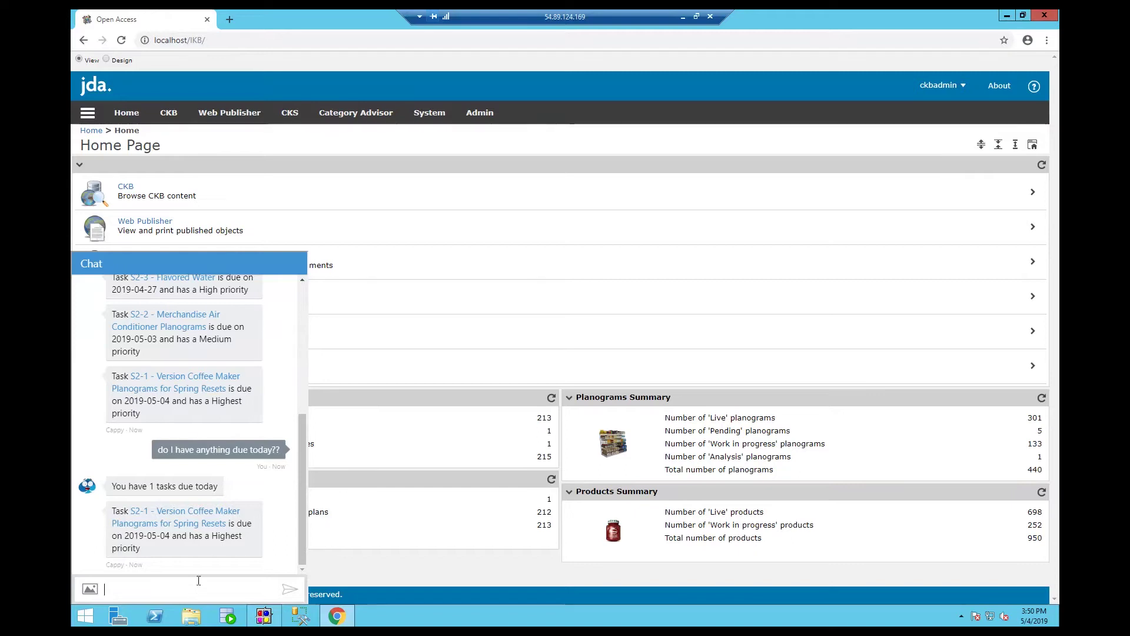
Step: Open the S2-1 Version Coffee Maker Planograms issue in Jira and highlight its title
{"action": "left_click", "coordinate": [202, 512]}
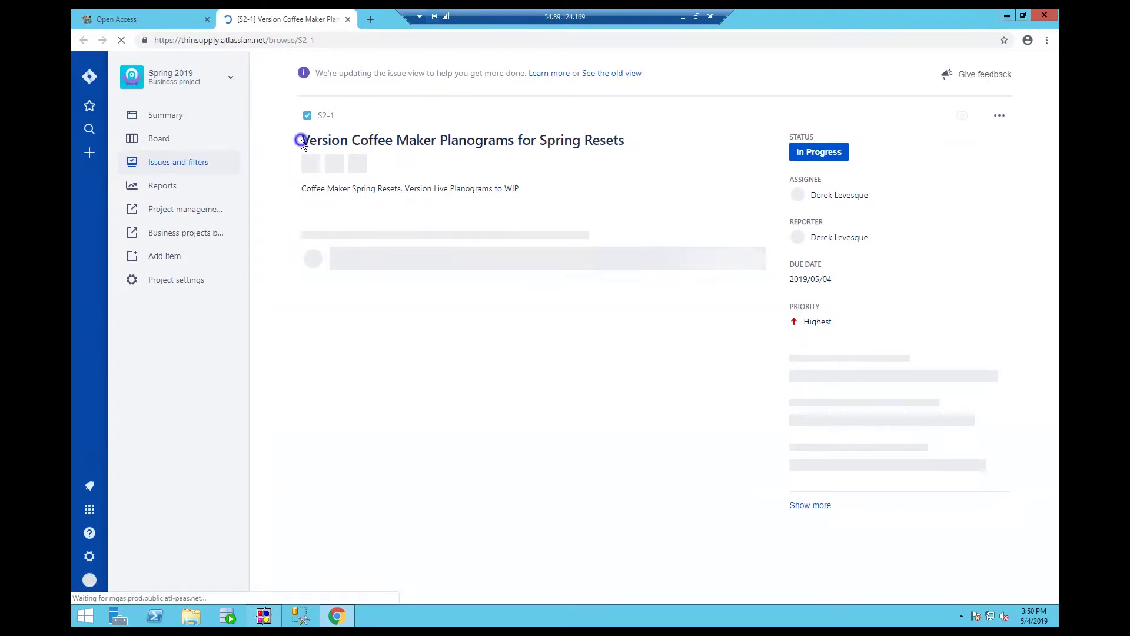
{"action": "left_click_drag", "start_coordinate": [301, 142], "coordinate": [629, 140]}
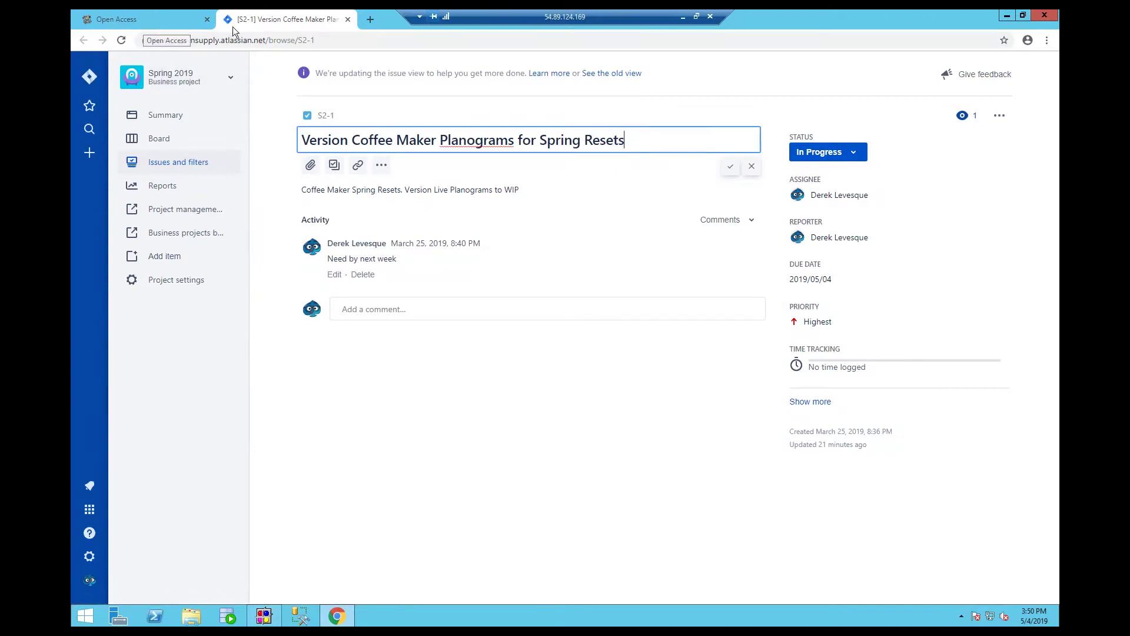
Step: Back in Open Access, ask the chatbot to version the coffee makers, answering Yes, Live, Yes
{"action": "left_click", "coordinate": [348, 19]}
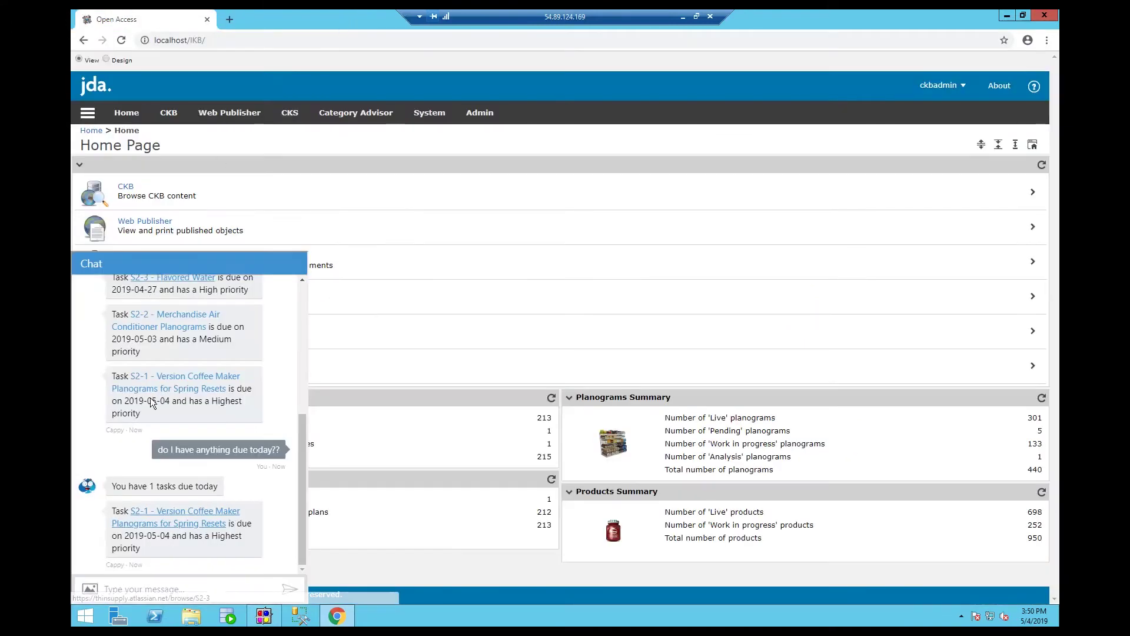
{"action": "left_click", "coordinate": [186, 585]}
{"action": "type", "text": "can you versio"}
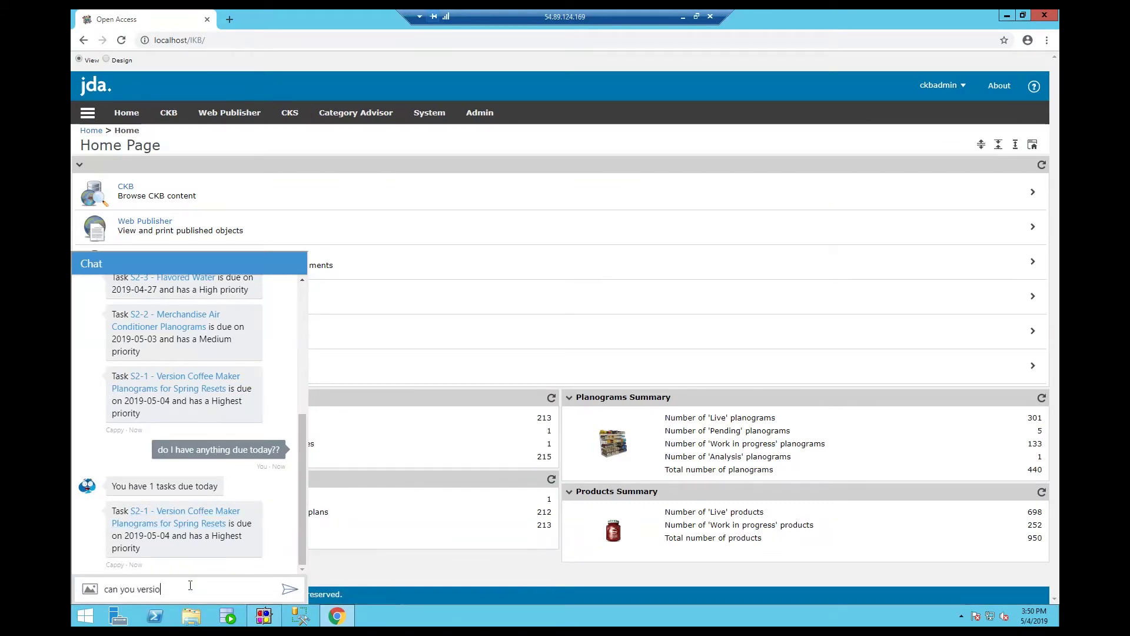
{"action": "type", "text": "n the ceffee makers for me"}
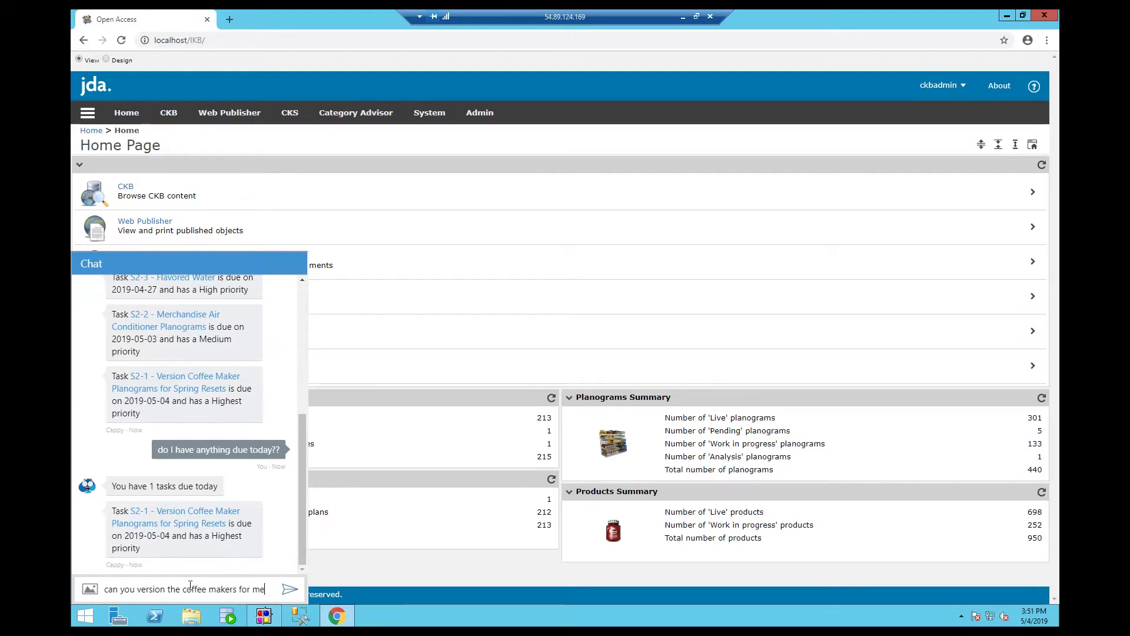
{"action": "type", "text": "?"}
{"action": "key", "text": "Return"}
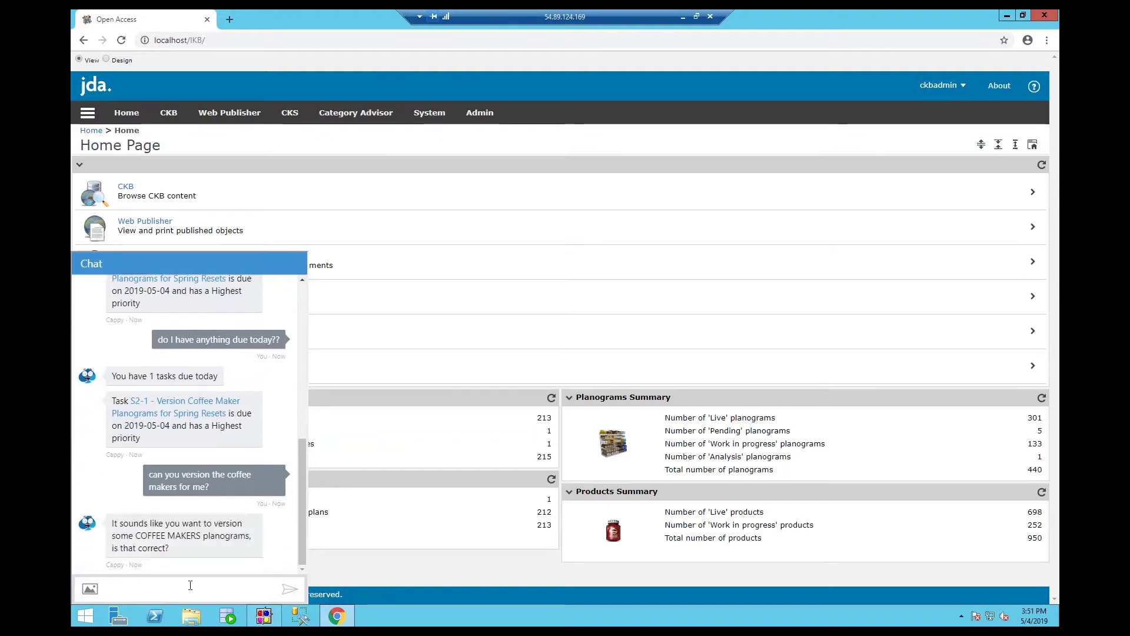
{"action": "type", "text": "Yes"}
{"action": "key", "text": "Return"}
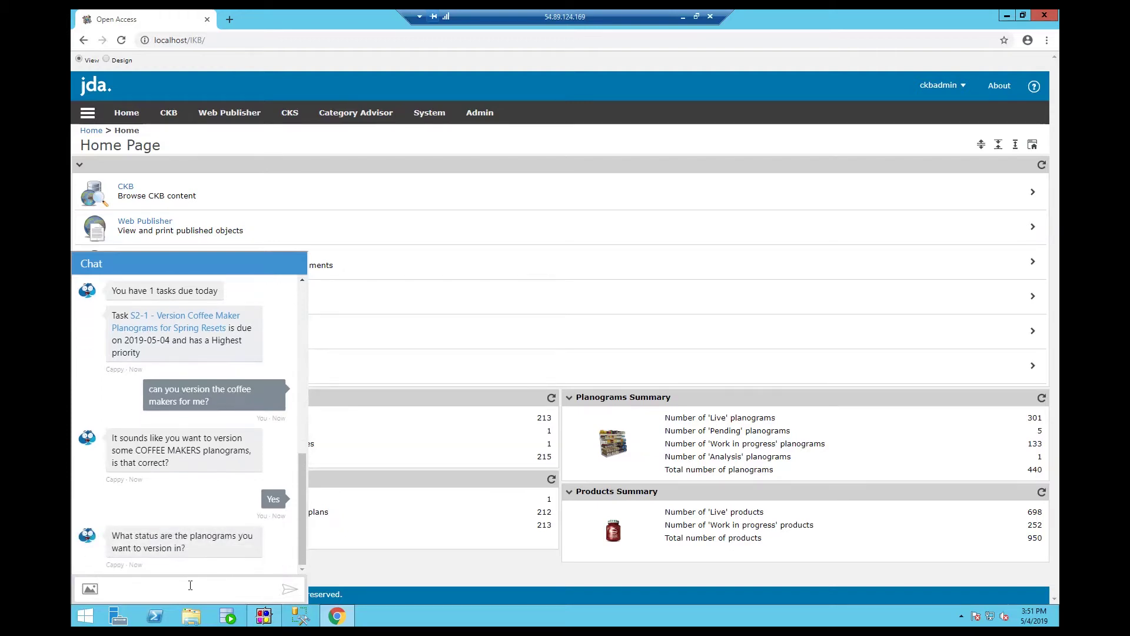
{"action": "type", "text": "Live"}
{"action": "key", "text": "Return"}
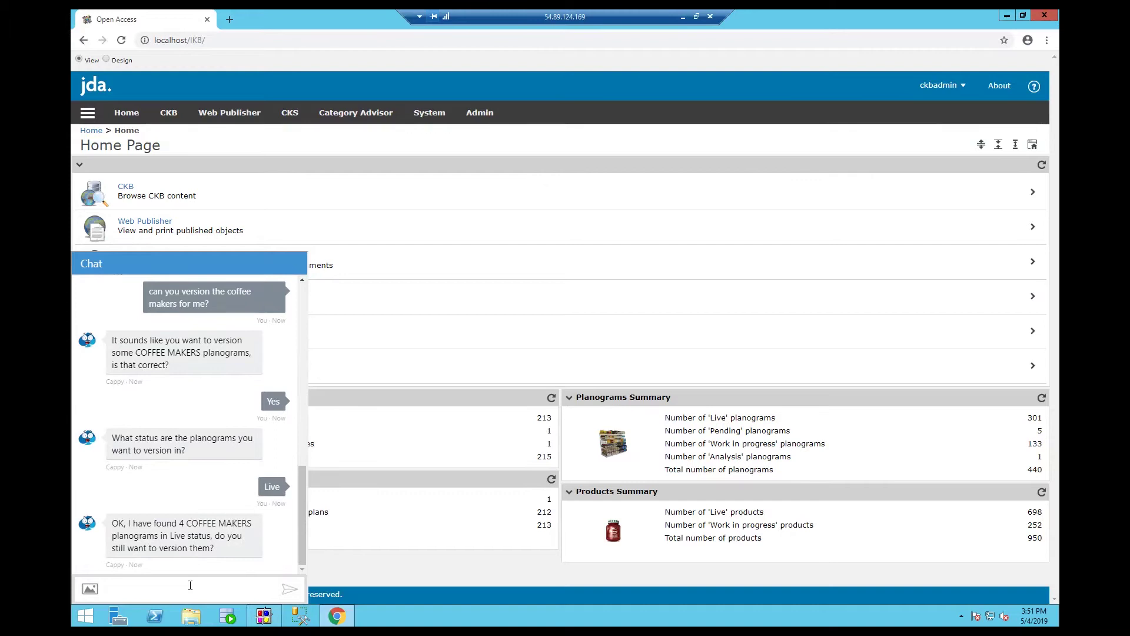
{"action": "type", "text": "Yes"}
{"action": "key", "text": "Return"}
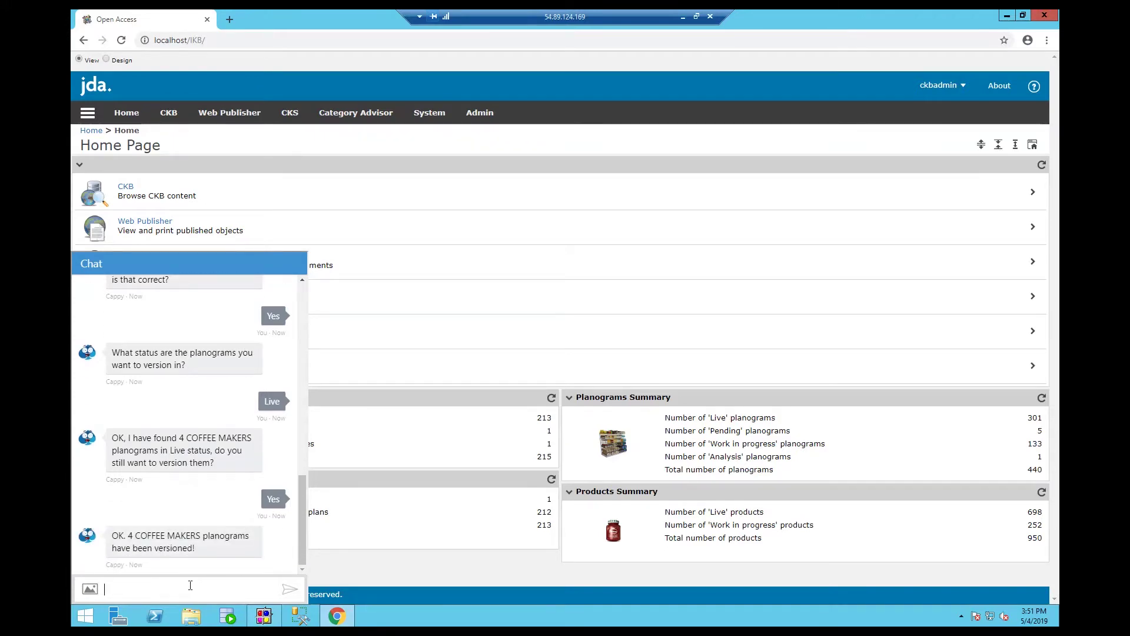
Step: Open the four Coffee Makers planograms (16', 20', 12', 24') from the database
{"action": "left_click", "coordinate": [261, 616]}
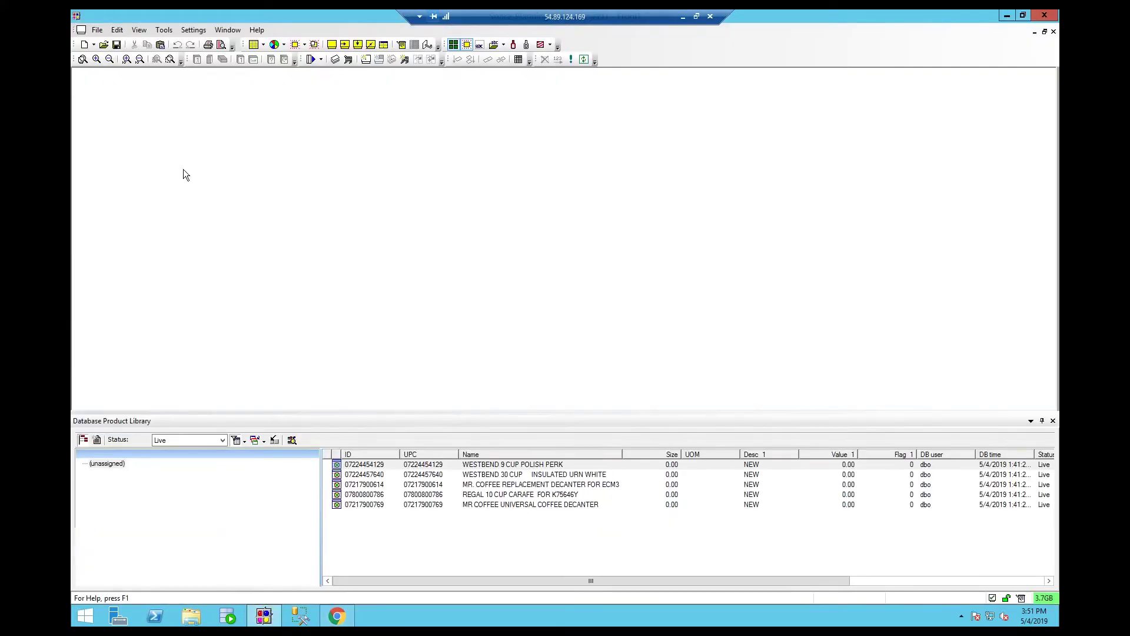
{"action": "left_click", "coordinate": [97, 31]}
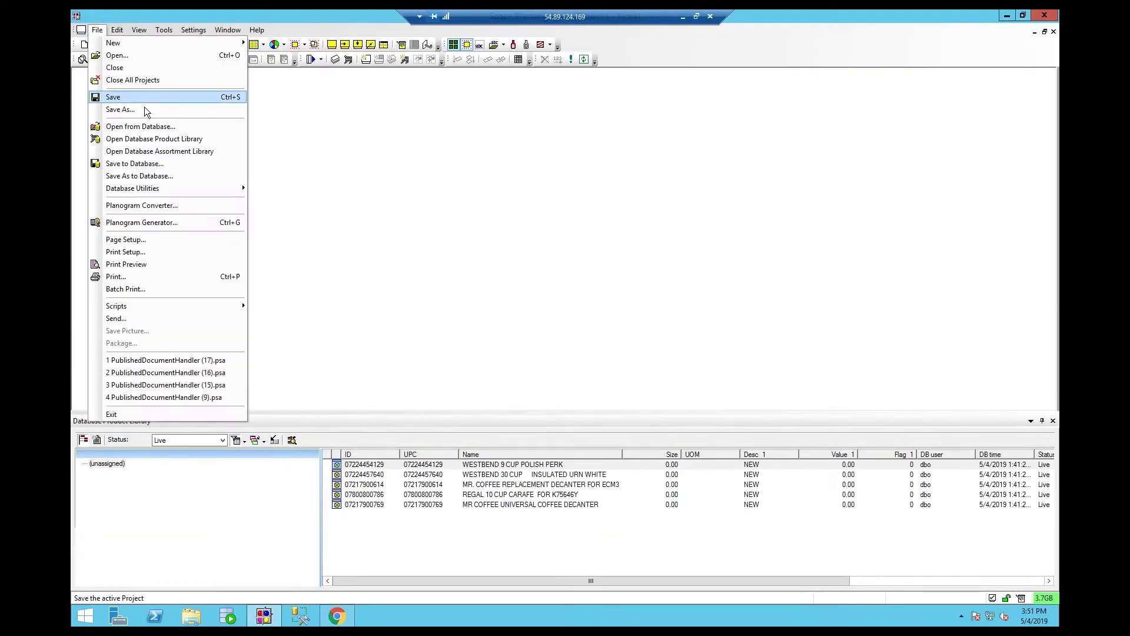
{"action": "left_click", "coordinate": [146, 127]}
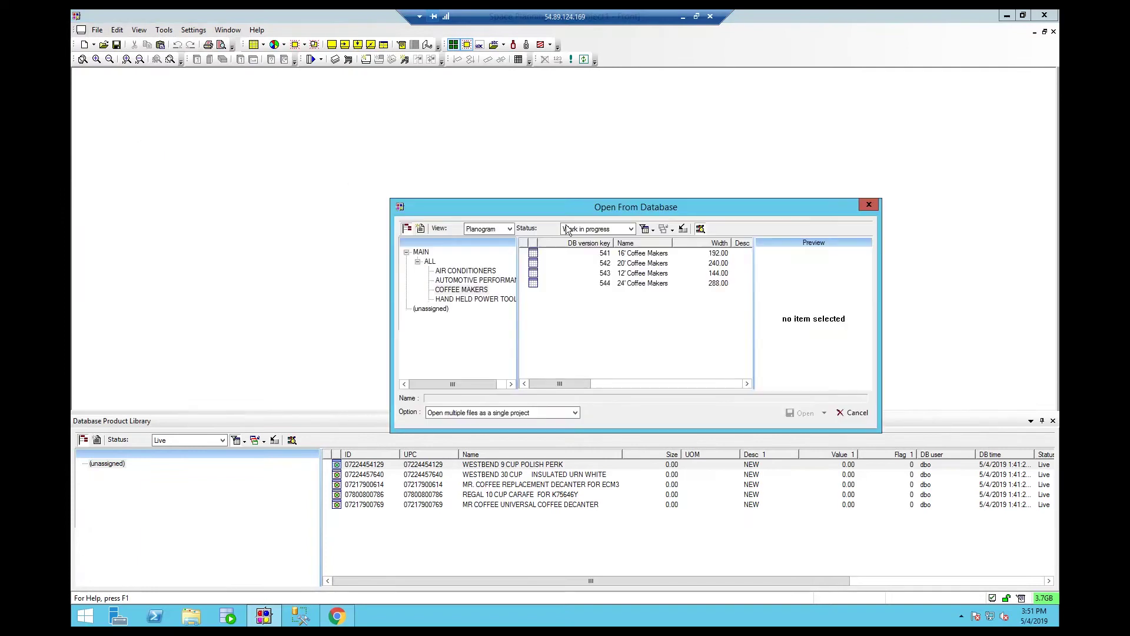
{"action": "left_click", "coordinate": [626, 255]}
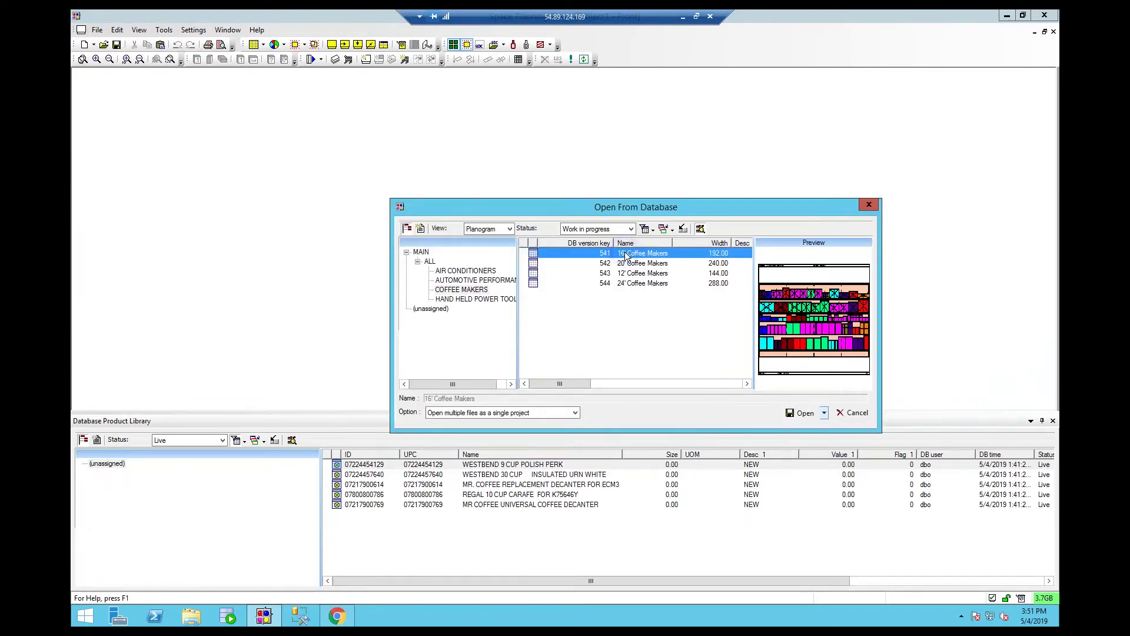
{"action": "left_click", "coordinate": [633, 284], "text": "shift"}
{"action": "left_click", "coordinate": [803, 413]}
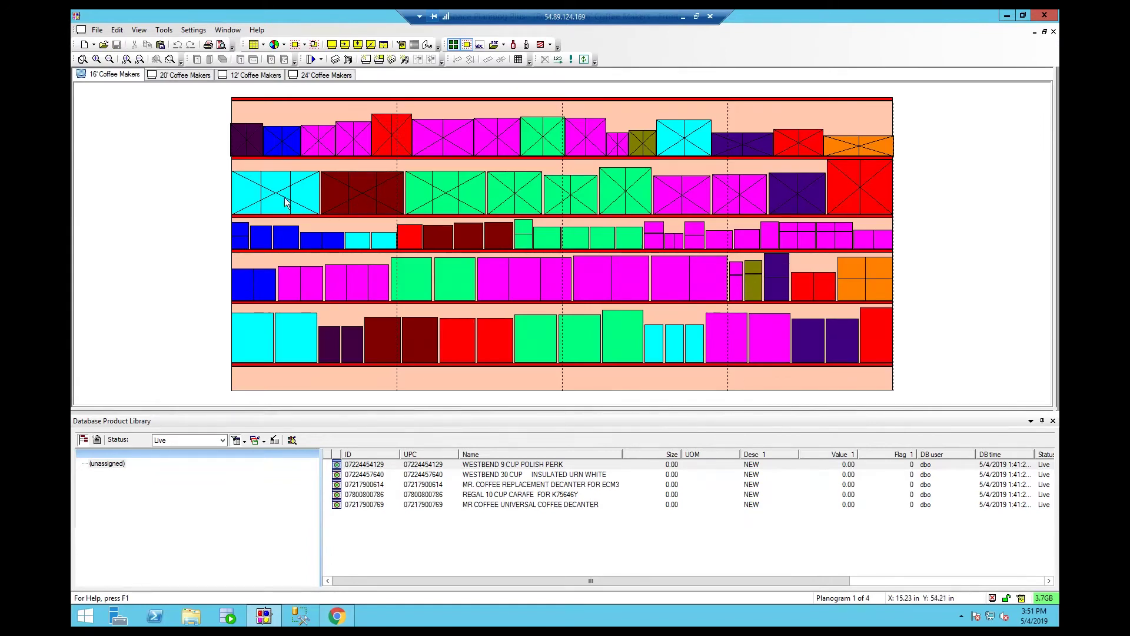
Step: Add the five new library products to the 16' planogram's shelf 2, trimming the cyan product to one facing
{"action": "left_click", "coordinate": [287, 194]}
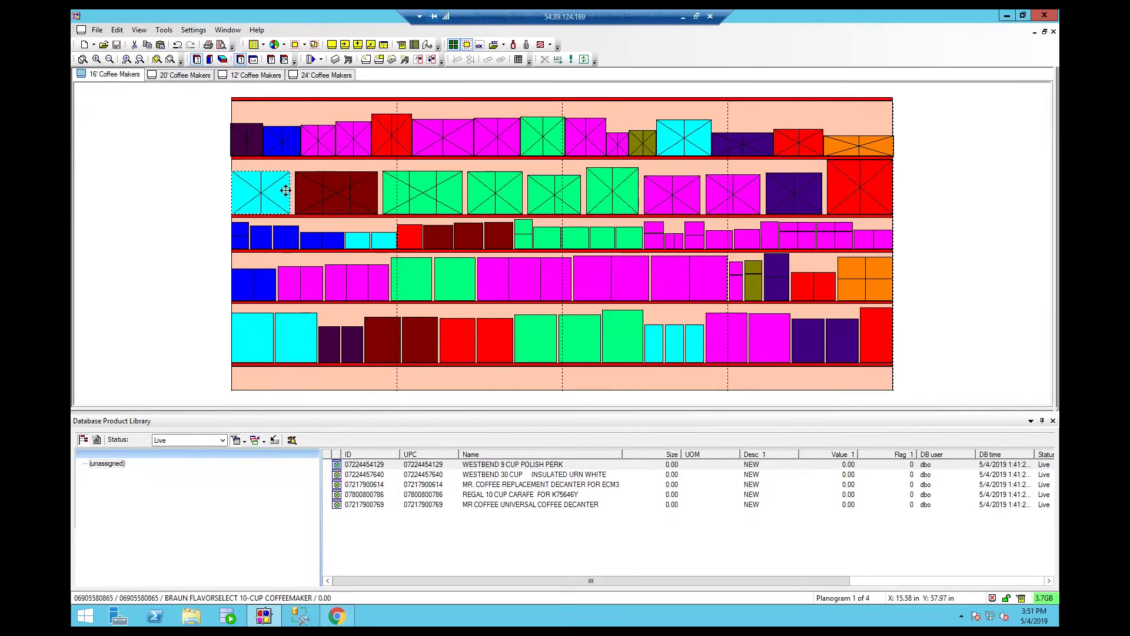
{"action": "key", "text": "Tab"}
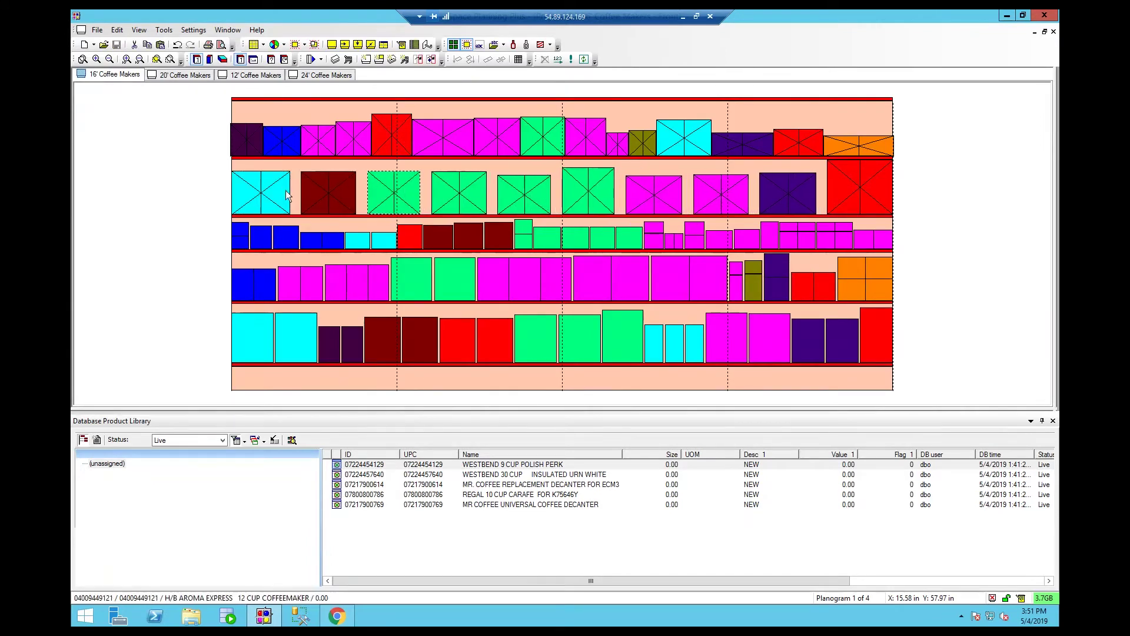
{"action": "left_click", "coordinate": [454, 465]}
{"action": "left_click", "coordinate": [481, 505], "text": "shift"}
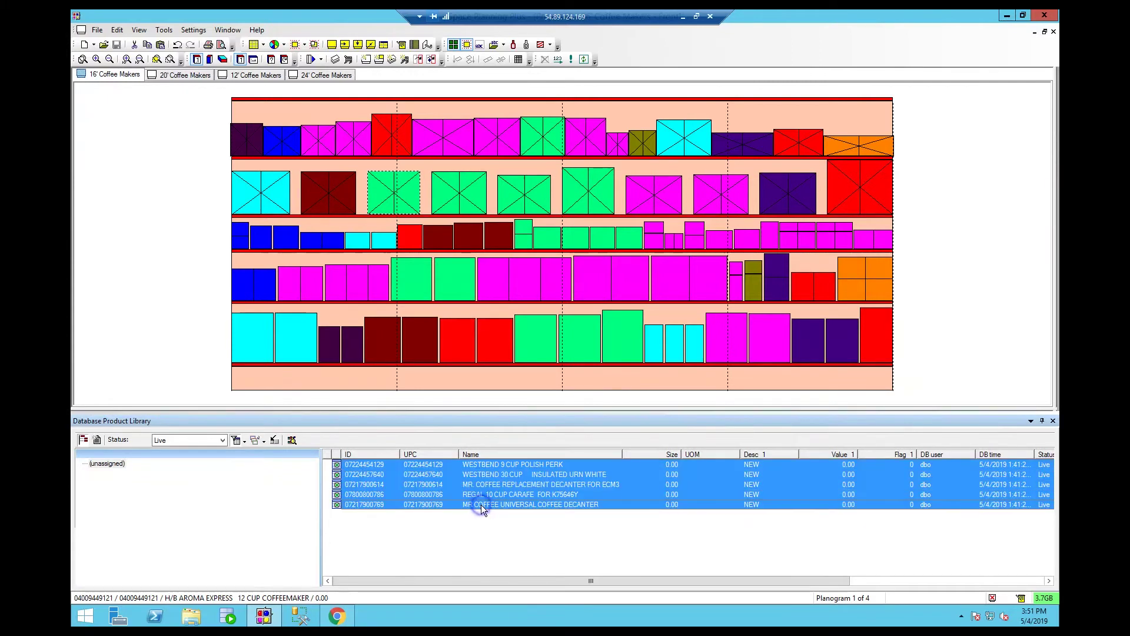
{"action": "left_click_drag", "start_coordinate": [498, 465], "coordinate": [283, 215]}
{"action": "left_click", "coordinate": [242, 190]}
{"action": "key", "text": "minus"}
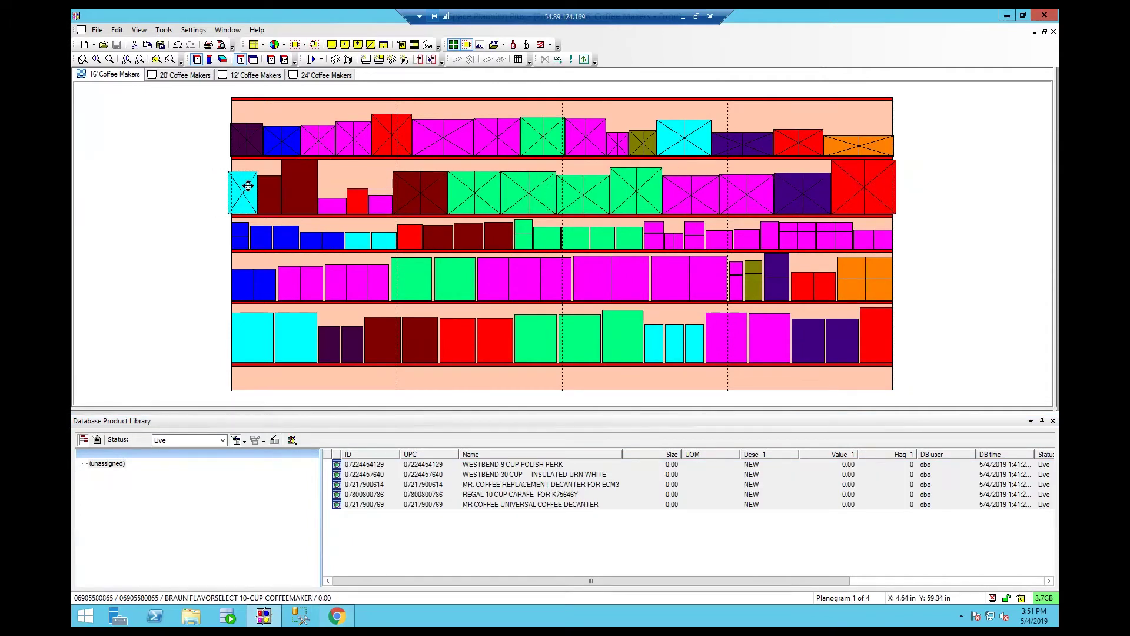
{"action": "left_click", "coordinate": [422, 190]}
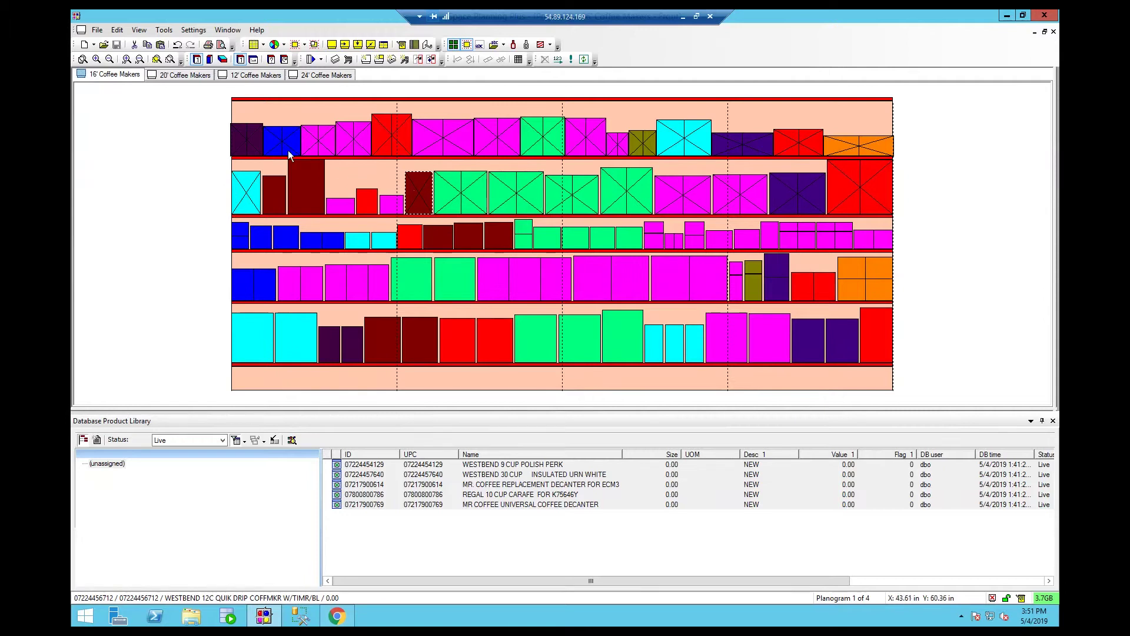
Step: In the 20' planogram, remove a facing from several second-shelf products
{"action": "left_click", "coordinate": [196, 76]}
{"action": "left_click", "coordinate": [223, 203]}
{"action": "key", "text": "minus"}
{"action": "key", "text": "Tab"}
{"action": "key", "text": "minus"}
{"action": "key", "text": "Tab"}
{"action": "key", "text": "minus"}
{"action": "key", "text": "Tab"}
{"action": "key", "text": "minus"}
{"action": "key", "text": "Tab"}
{"action": "key", "text": "minus"}
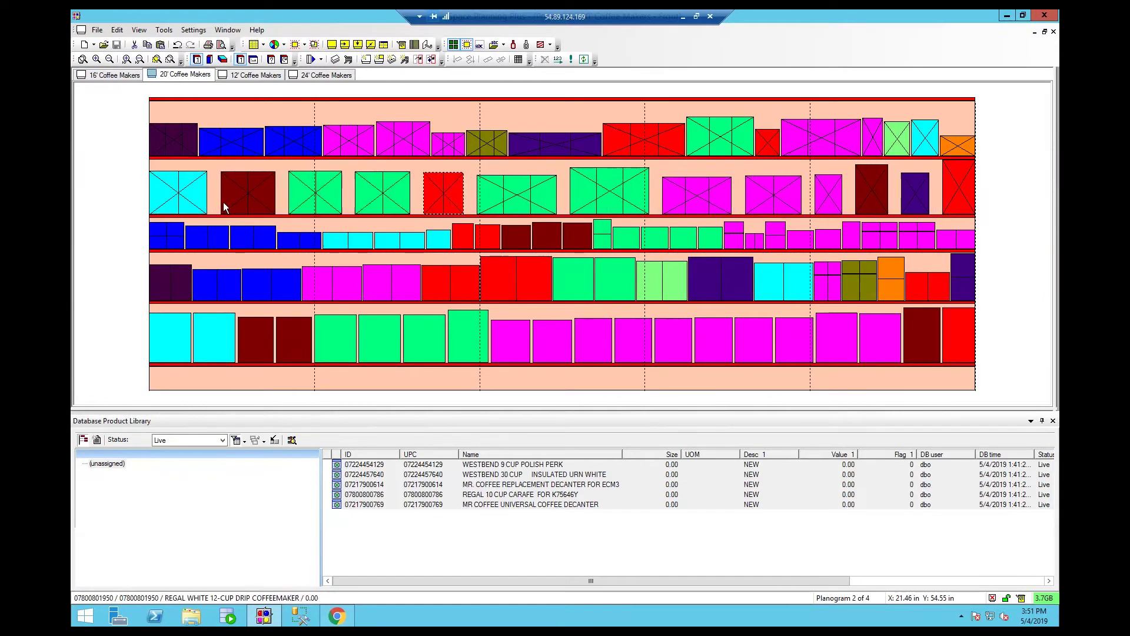
Step: Drag all five new library products onto the left end of the 20' planogram's shelf 2
{"action": "left_click", "coordinate": [372, 464]}
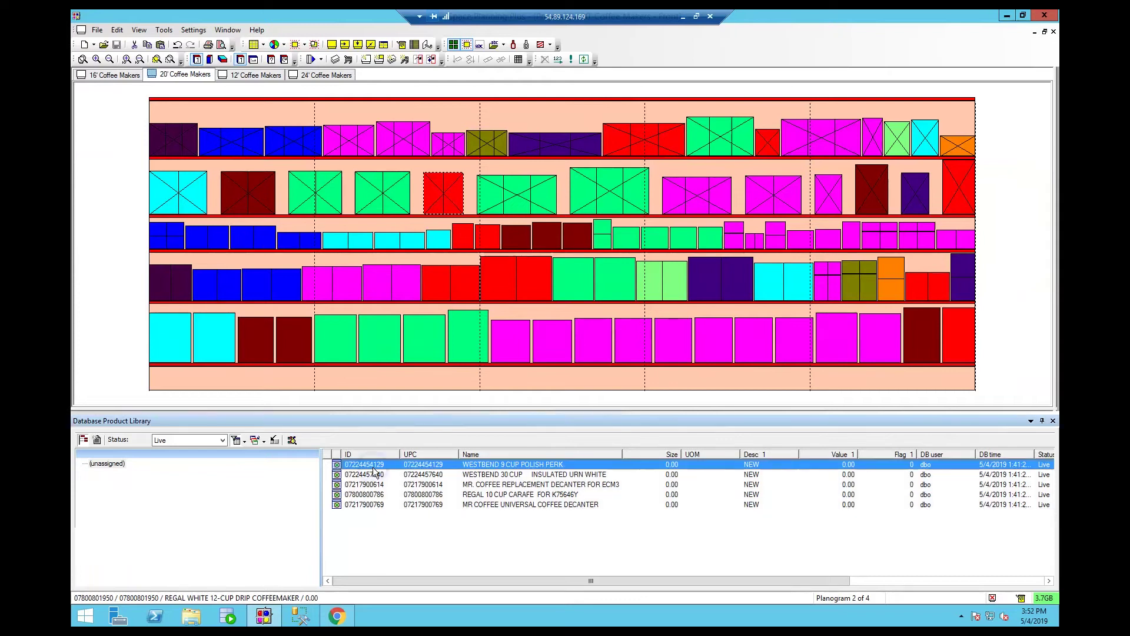
{"action": "left_click", "coordinate": [381, 505], "text": "shift"}
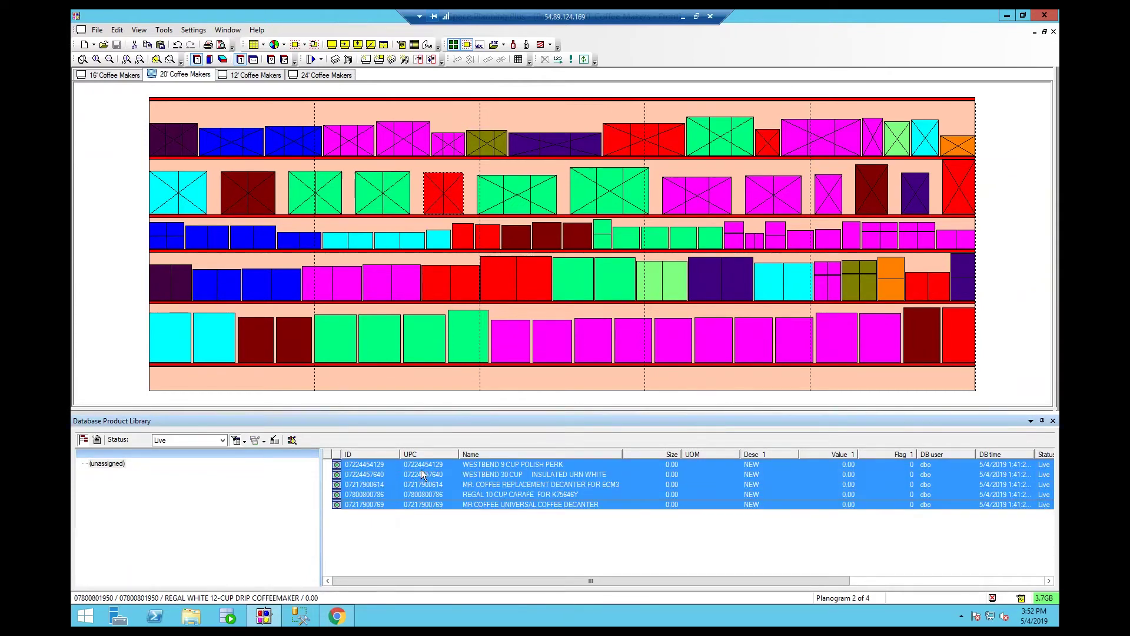
{"action": "left_click_drag", "start_coordinate": [255, 262], "coordinate": [207, 217]}
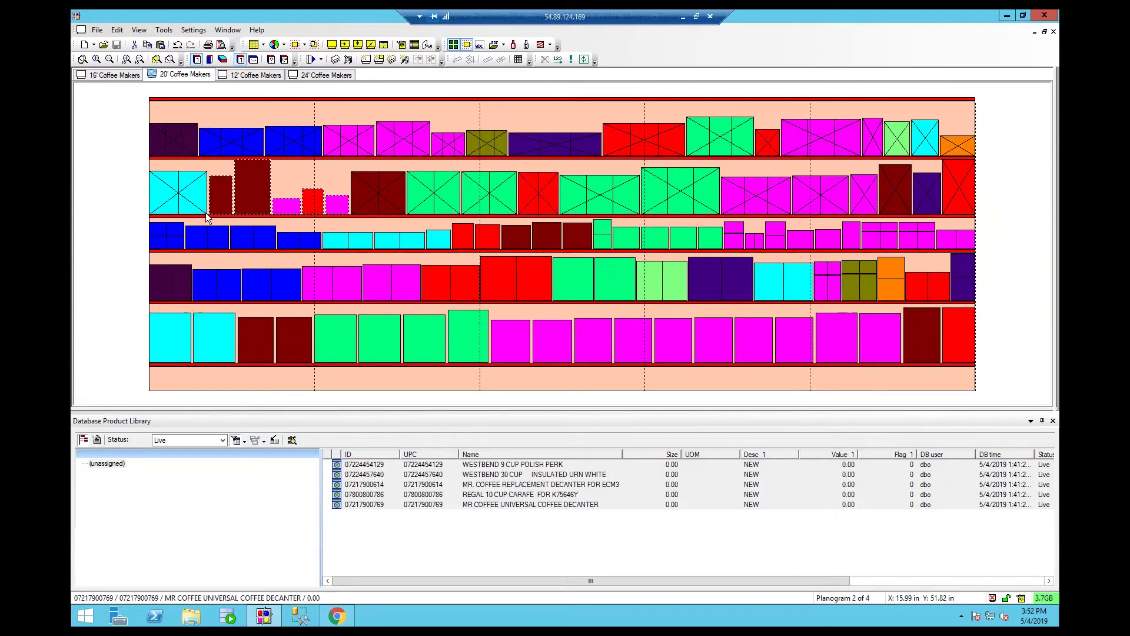
Step: On the 12' planogram, cut the first shelf-2 product to one facing and add three new library products
{"action": "left_click", "coordinate": [259, 75]}
{"action": "left_click", "coordinate": [338, 183]}
{"action": "key", "text": "minus"}
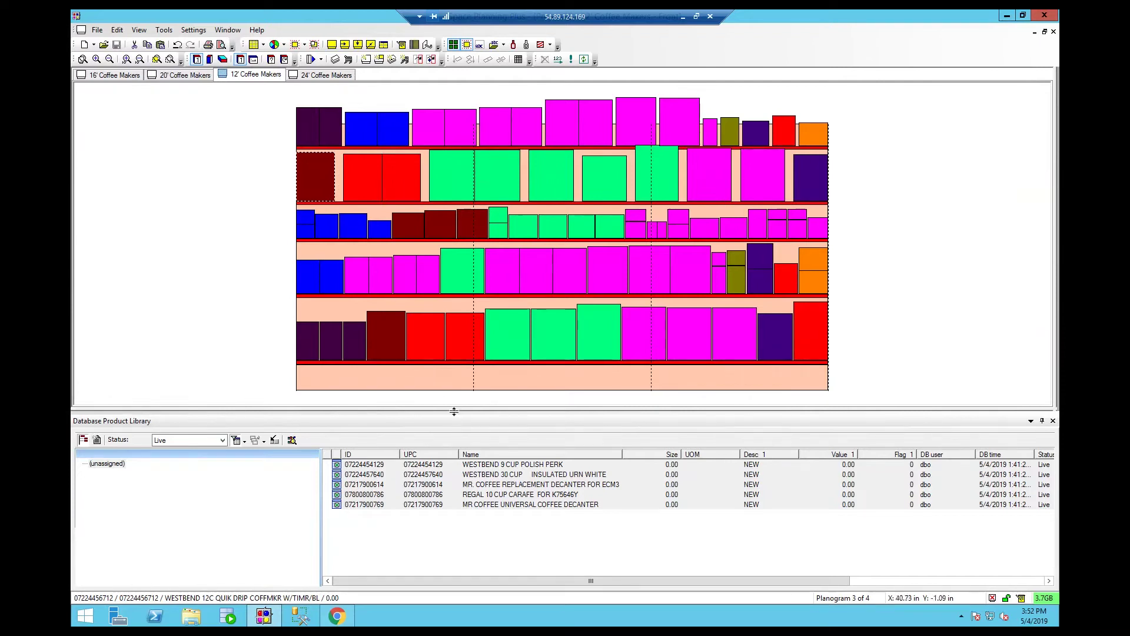
{"action": "left_click", "coordinate": [425, 465]}
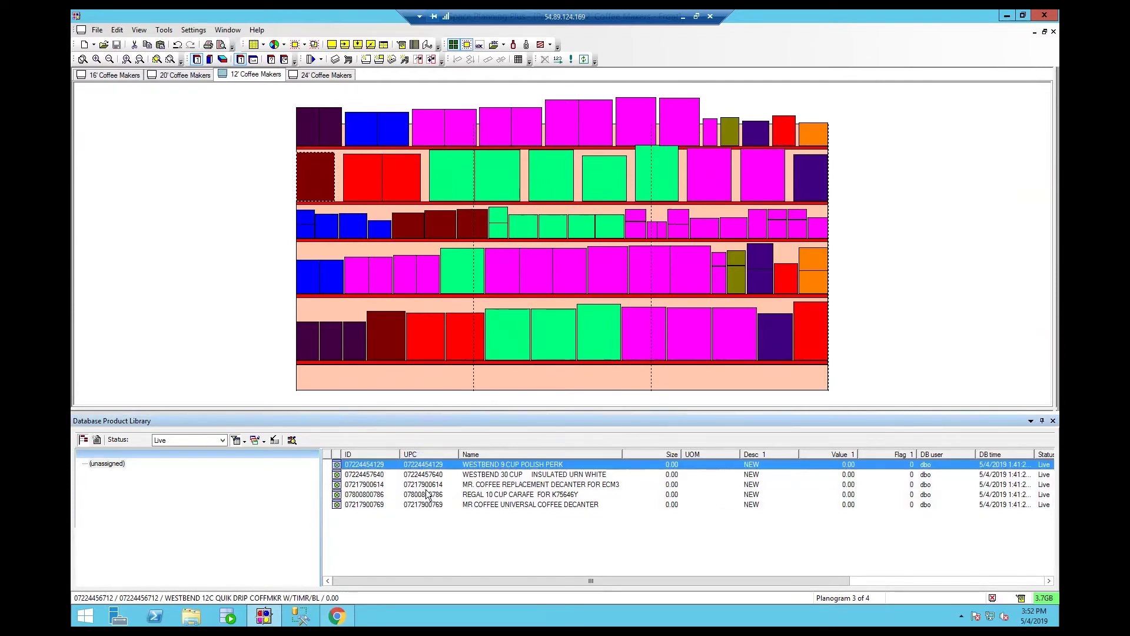
{"action": "left_click", "coordinate": [428, 485], "text": "shift"}
{"action": "left_click_drag", "start_coordinate": [442, 471], "coordinate": [342, 200]}
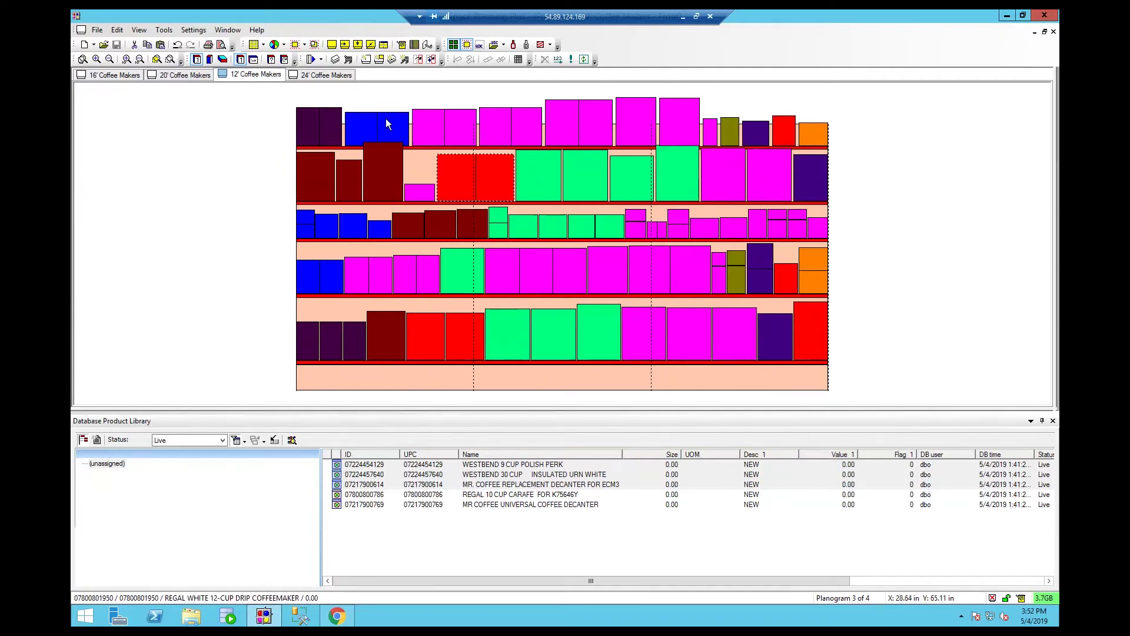
{"action": "left_click", "coordinate": [341, 73]}
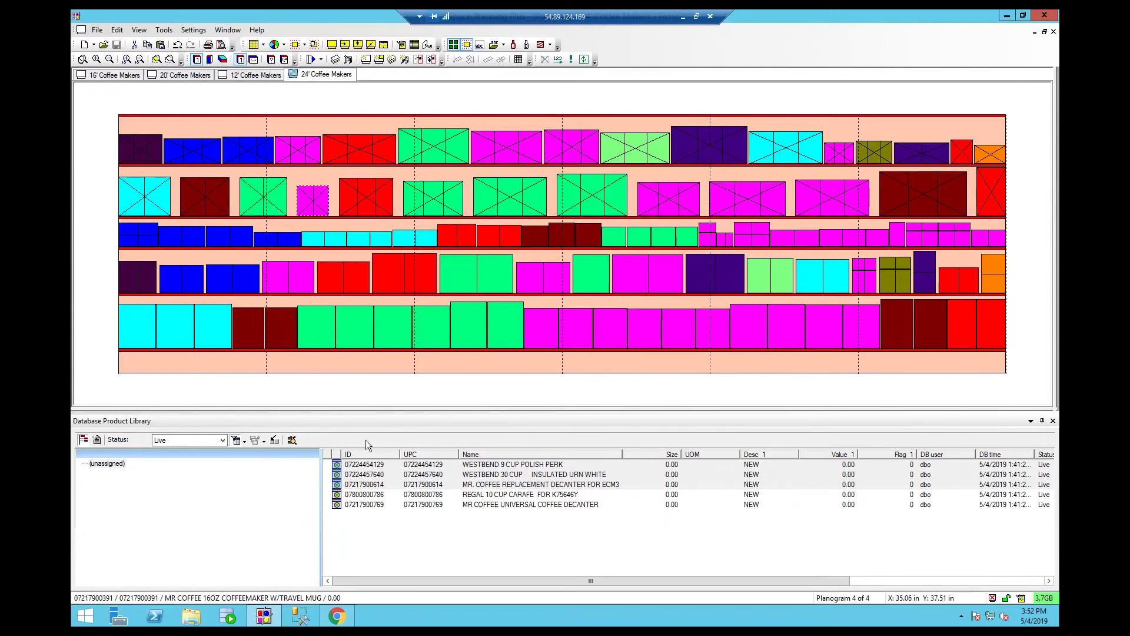
Step: Insert the five new products at the 24' planogram's shelf 2 left end; cut the dark red Westbend to one facing
{"action": "left_click", "coordinate": [383, 465]}
{"action": "left_click", "coordinate": [387, 502], "text": "shift"}
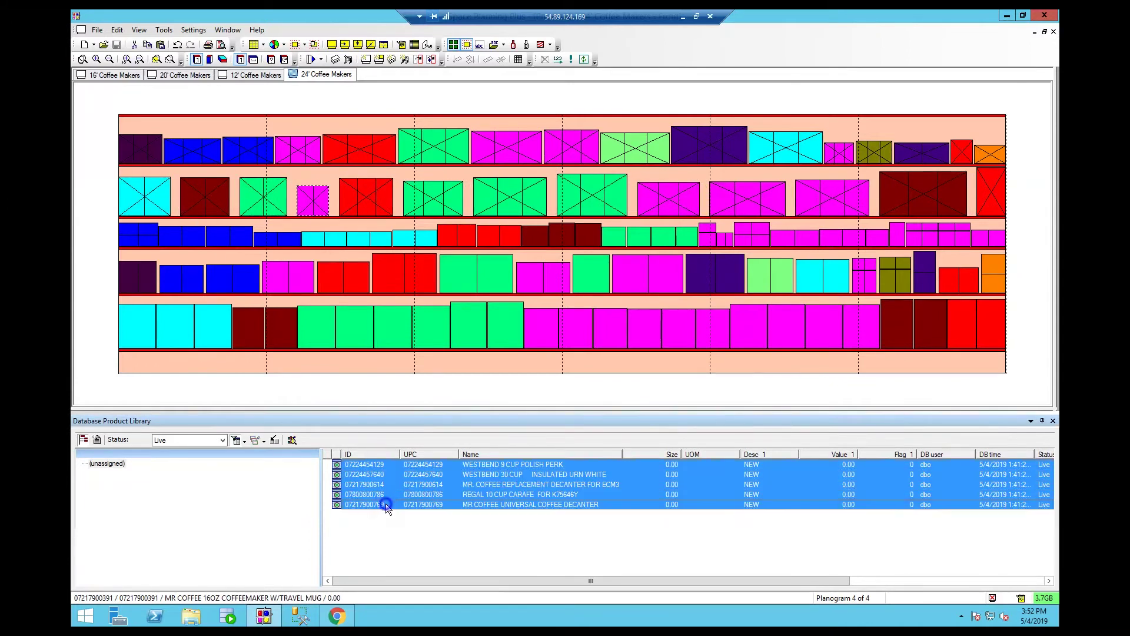
{"action": "left_click_drag", "start_coordinate": [241, 296], "coordinate": [165, 220]}
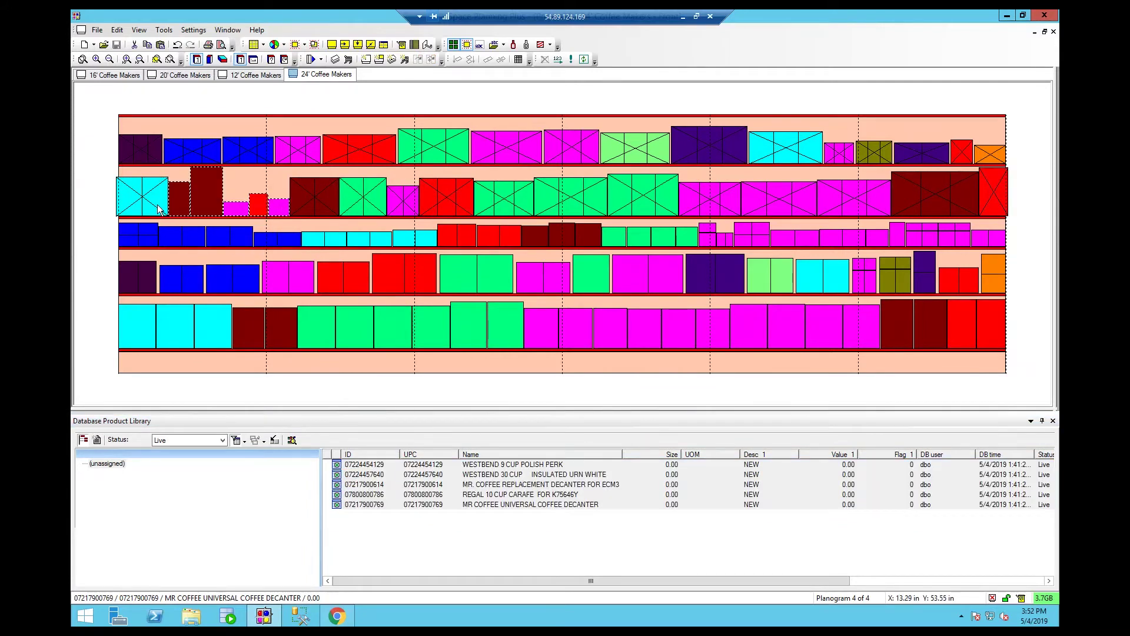
{"action": "left_click", "coordinate": [317, 205]}
{"action": "key", "text": "minus"}
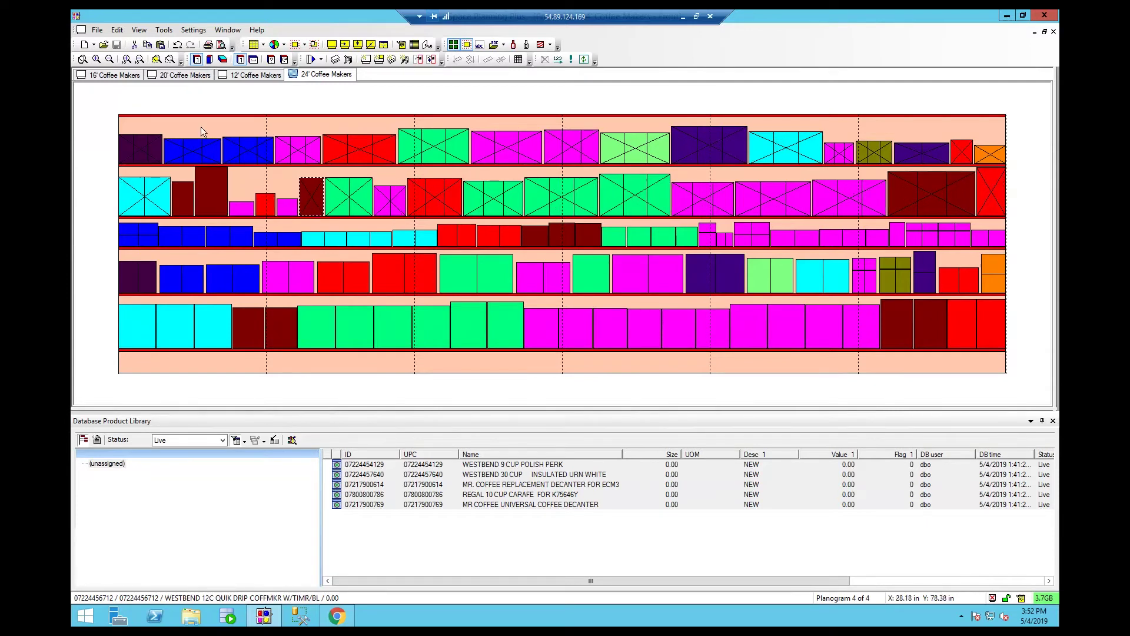
Step: Save all four Coffee Makers planograms to the database, choosing Save Anyway past the warnings
{"action": "left_click", "coordinate": [98, 29]}
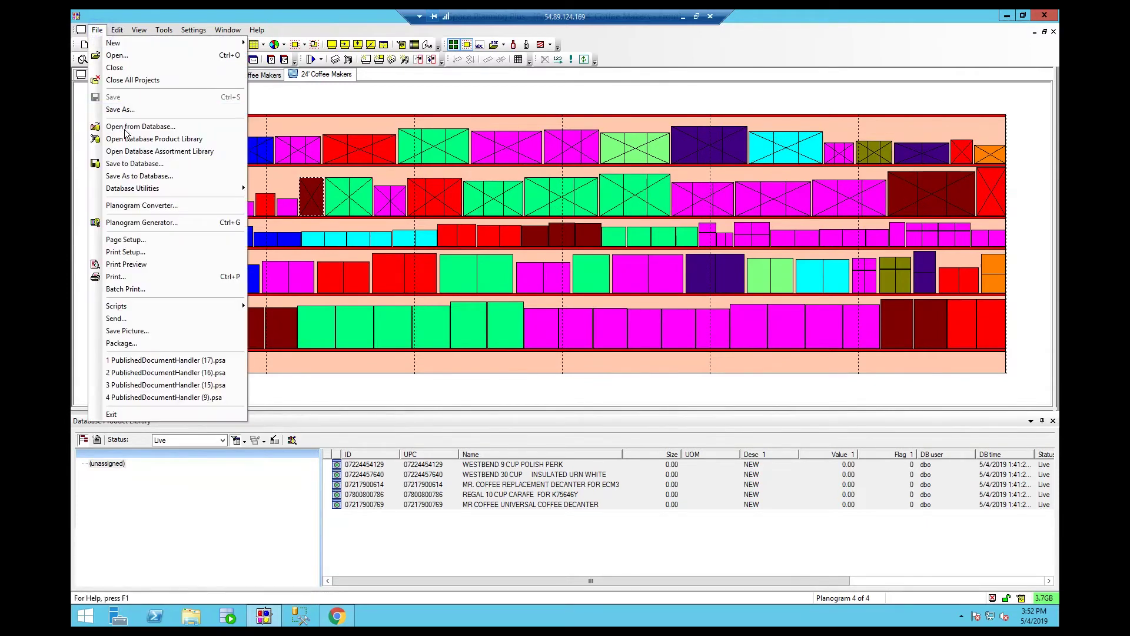
{"action": "left_click", "coordinate": [133, 163]}
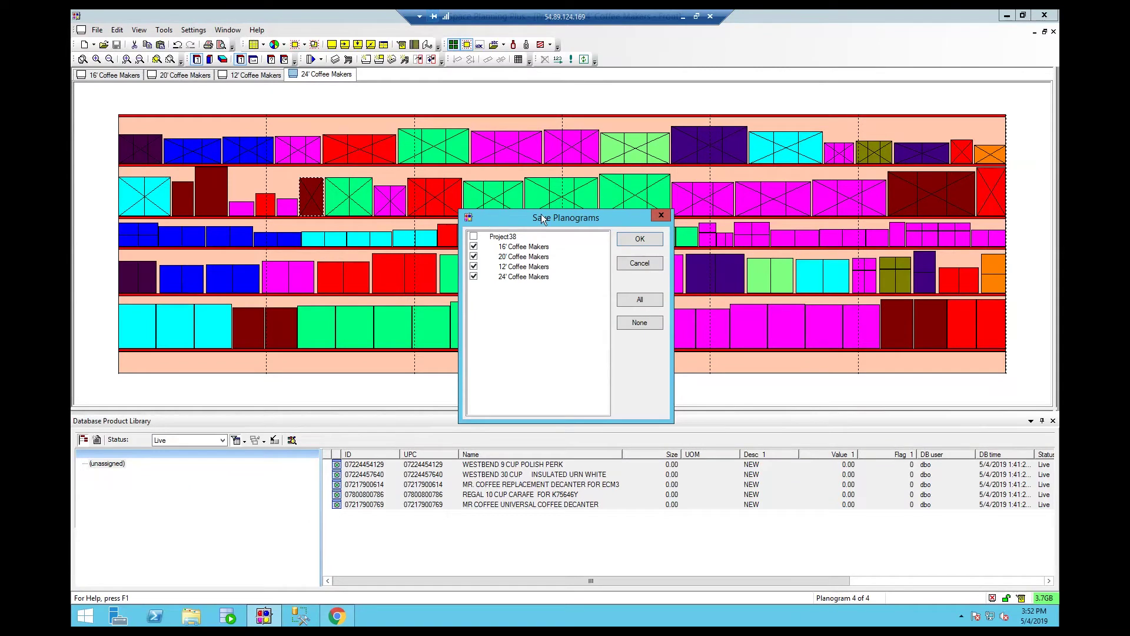
{"action": "left_click", "coordinate": [639, 241]}
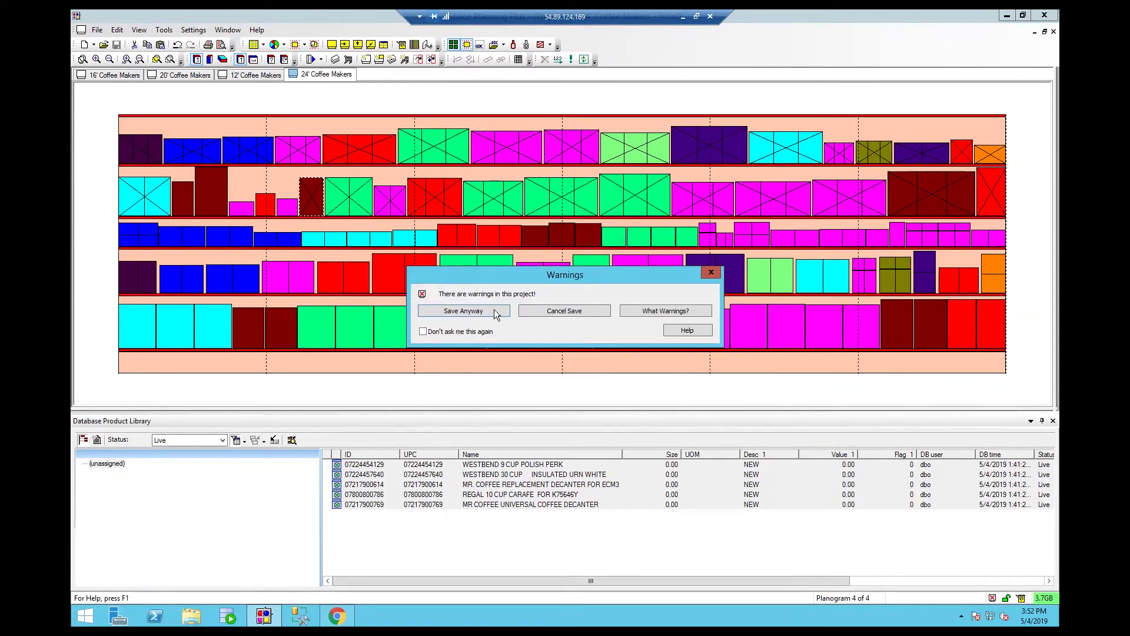
{"action": "left_click", "coordinate": [494, 308]}
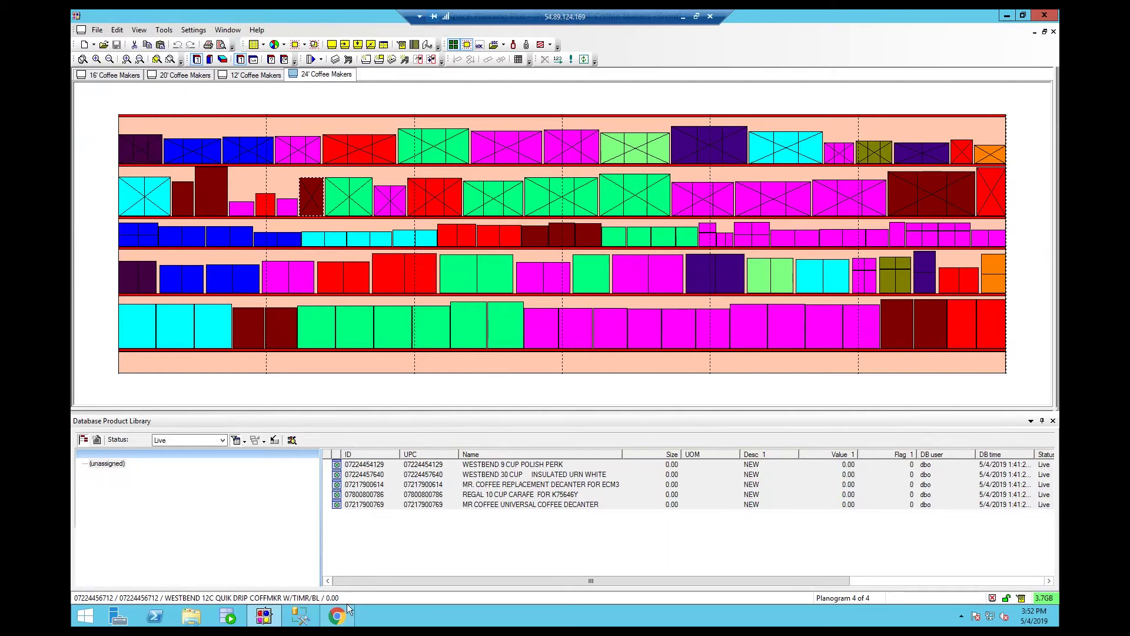
Step: Ask the chatbot to analyze the coffee maker category, confirm with Yes, then request a UPC lookup
{"action": "left_click", "coordinate": [340, 621]}
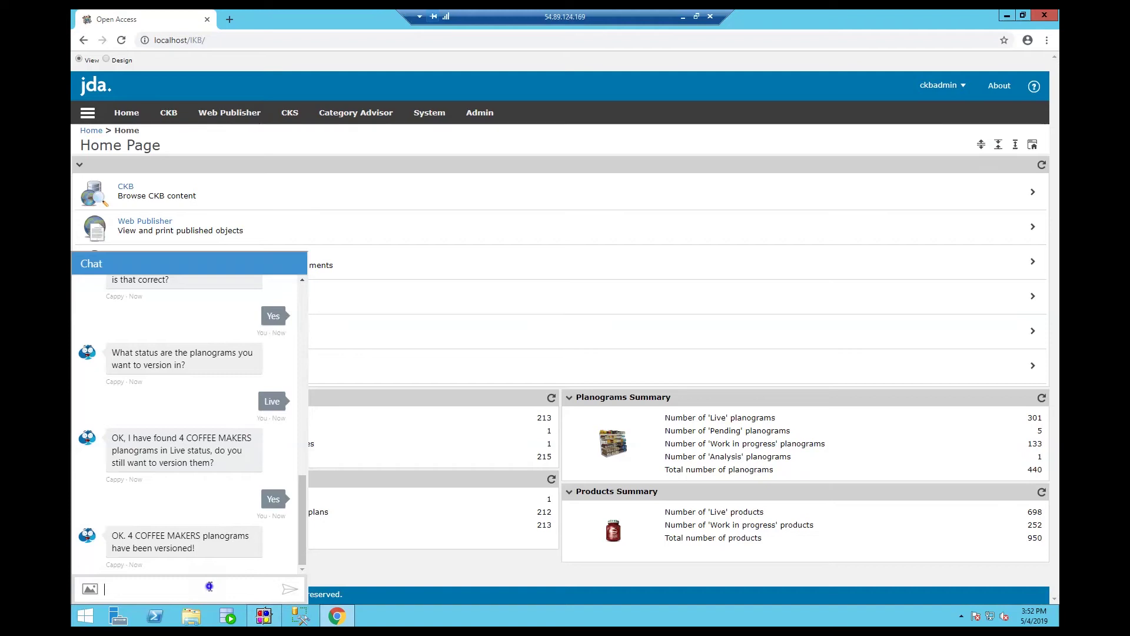
{"action": "type", "text": "can you analyze the coffee make"}
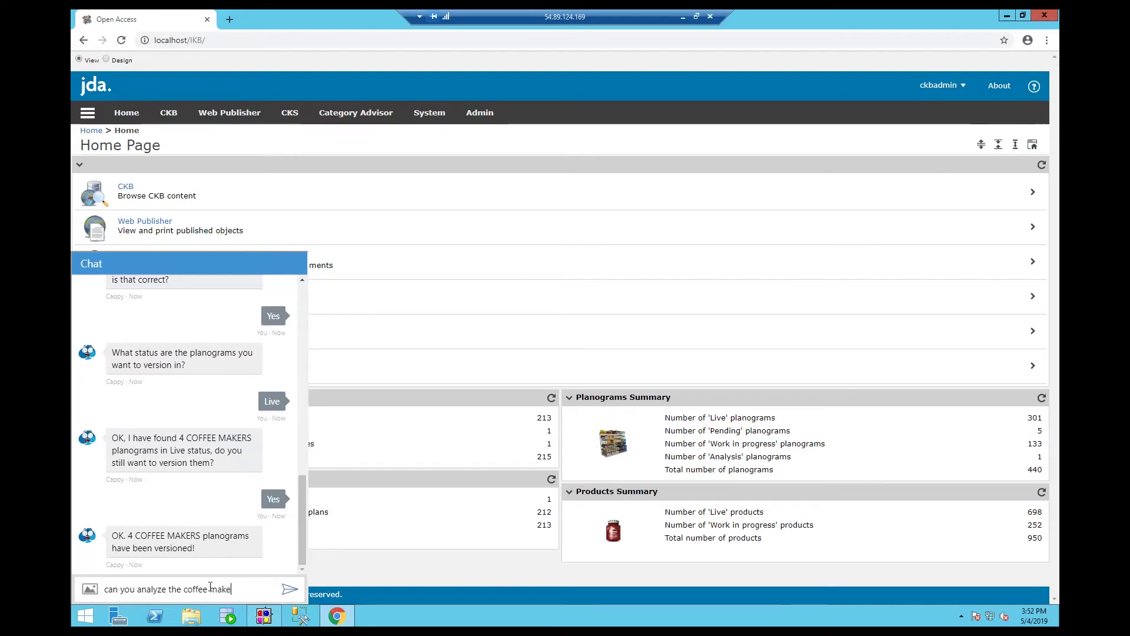
{"action": "type", "text": "r category for me?"}
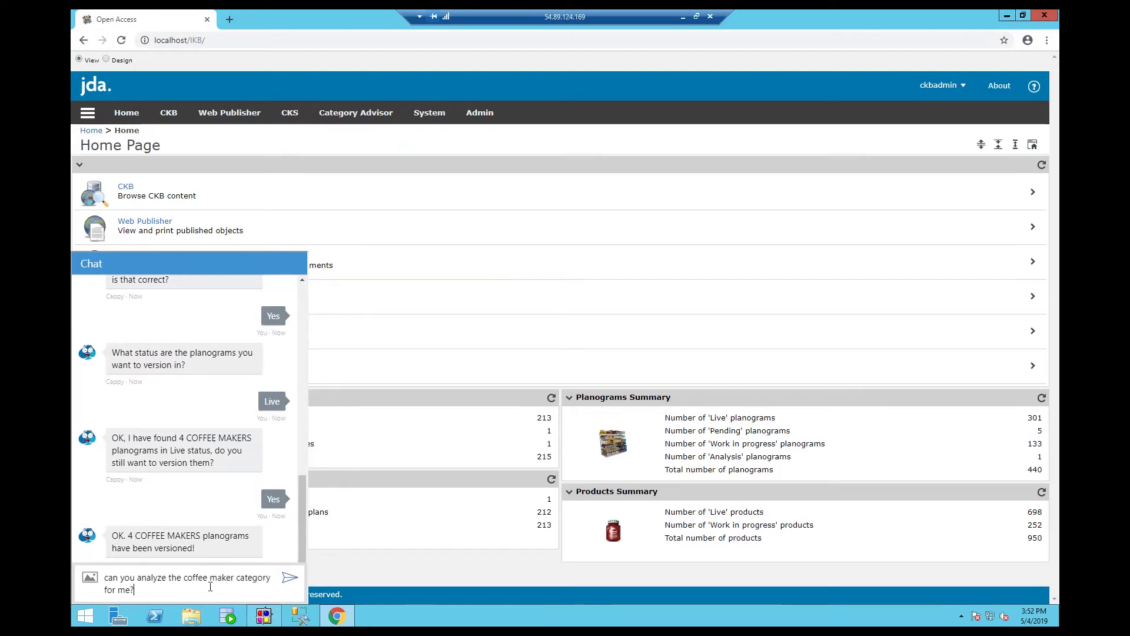
{"action": "key", "text": "Return"}
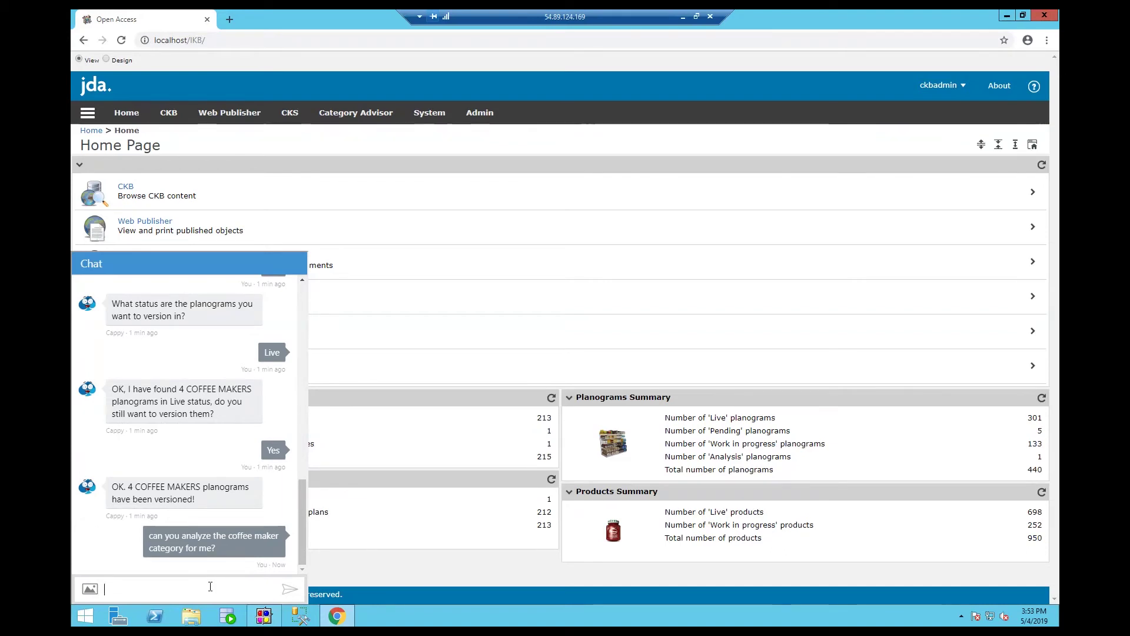
{"action": "type", "text": "Yes"}
{"action": "key", "text": "Return"}
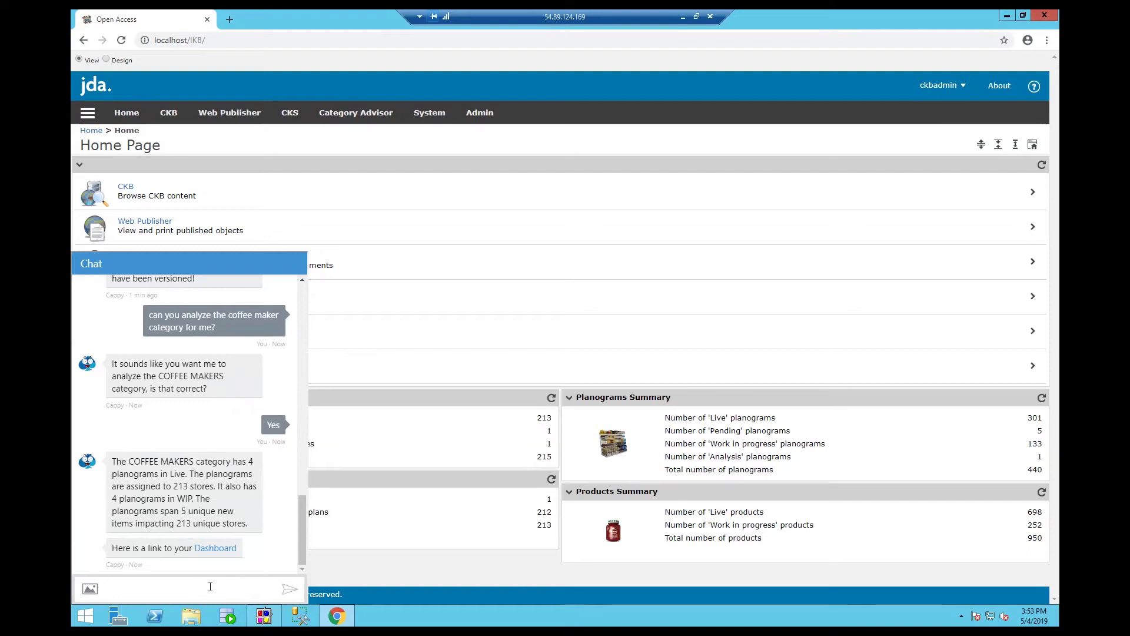
{"action": "type", "text": "can you lookup a up"}
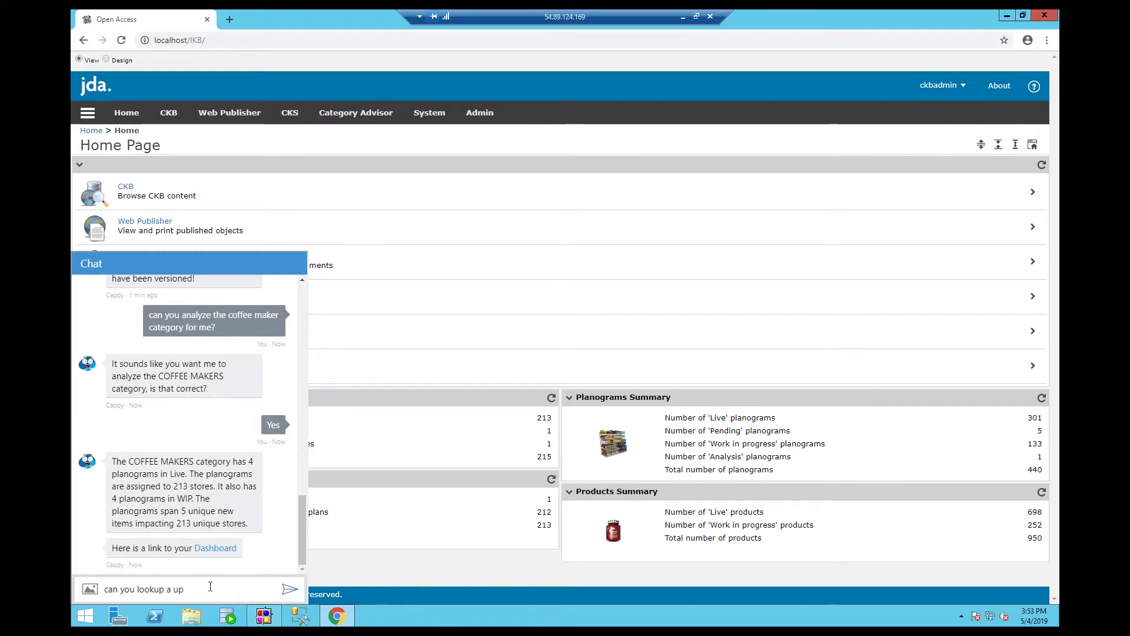
{"action": "type", "text": "c for me?"}
{"action": "key", "text": "Return"}
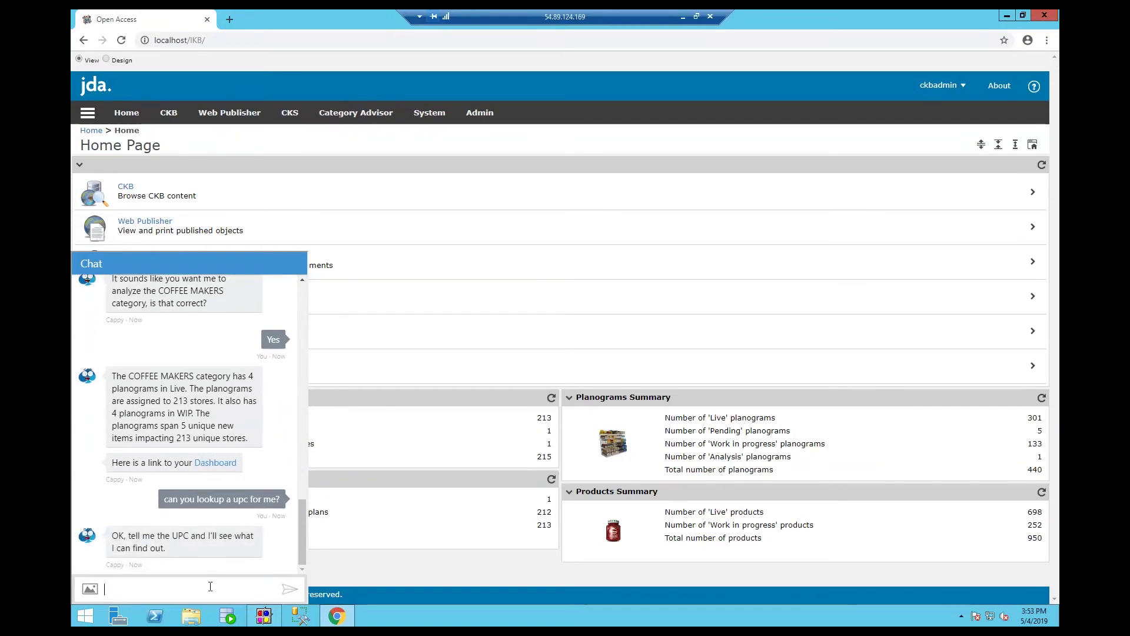
Step: Select the REGAL 10 CUP CARAFE, the small red carafe on the 24' Coffee Makers planogram
{"action": "left_click", "coordinate": [262, 615]}
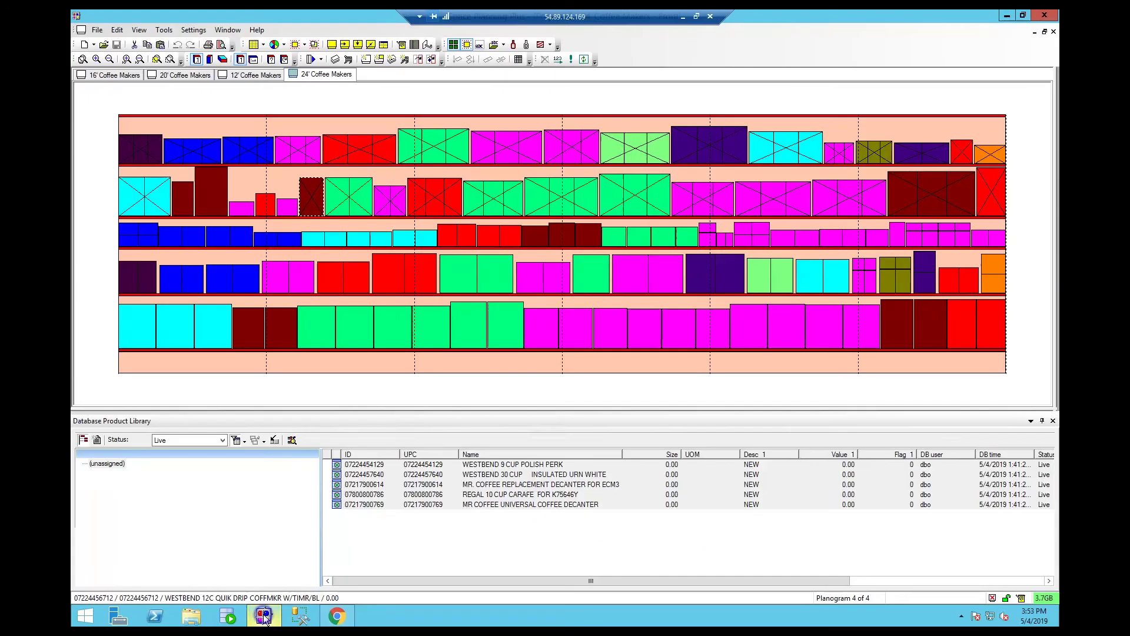
{"action": "left_click", "coordinate": [361, 485]}
{"action": "left_click", "coordinate": [363, 494]}
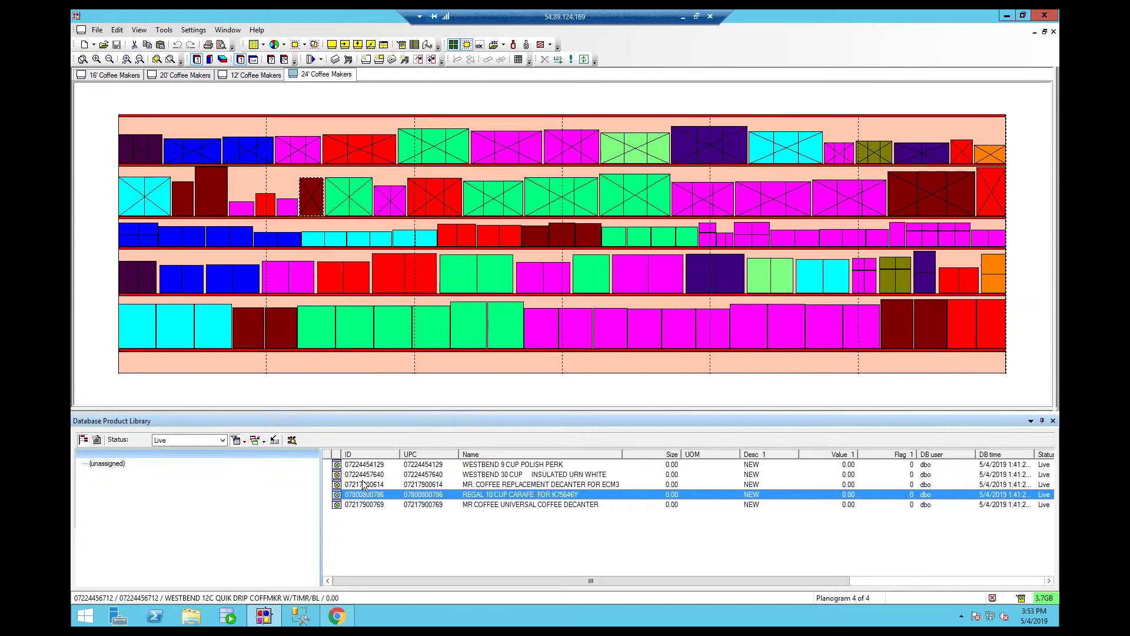
{"action": "left_click", "coordinate": [310, 193]}
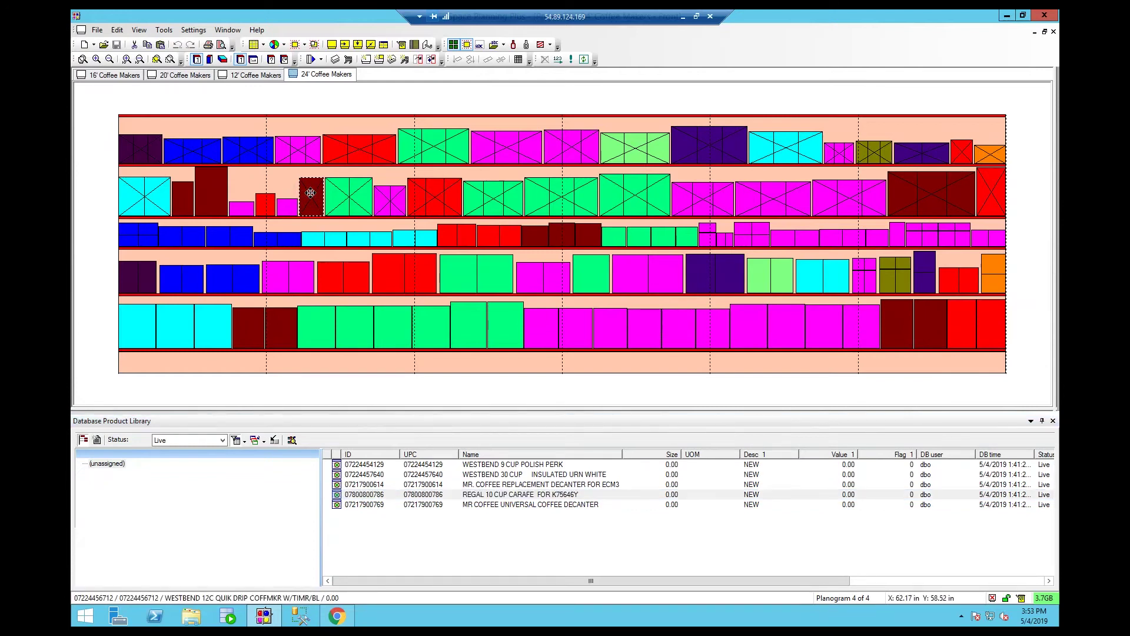
{"action": "left_click", "coordinate": [288, 207]}
{"action": "left_click", "coordinate": [270, 207]}
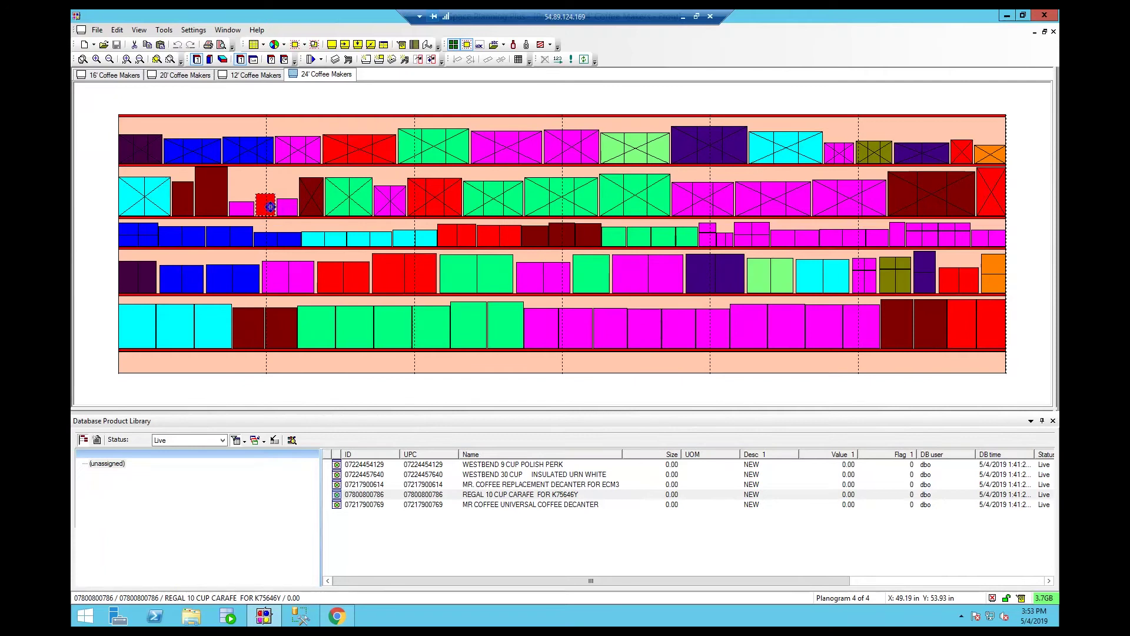
{"action": "double_click", "coordinate": [270, 207]}
{"action": "left_click", "coordinate": [559, 211]}
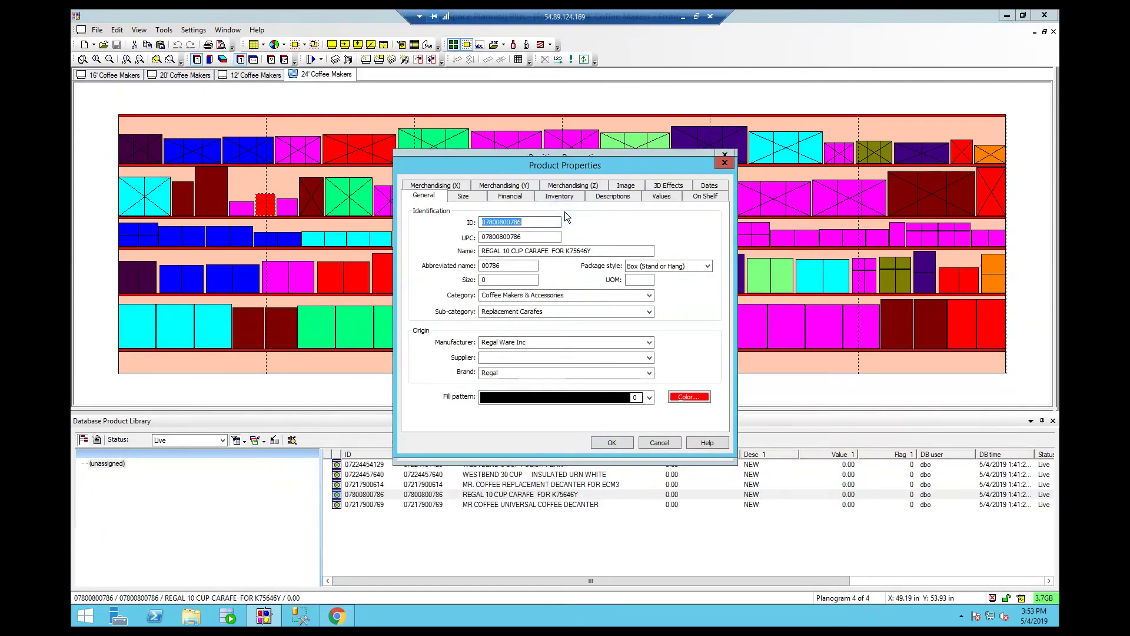
{"action": "left_click", "coordinate": [527, 236]}
{"action": "left_click_drag", "start_coordinate": [524, 236], "coordinate": [428, 240]}
{"action": "key", "text": "ctrl+c"}
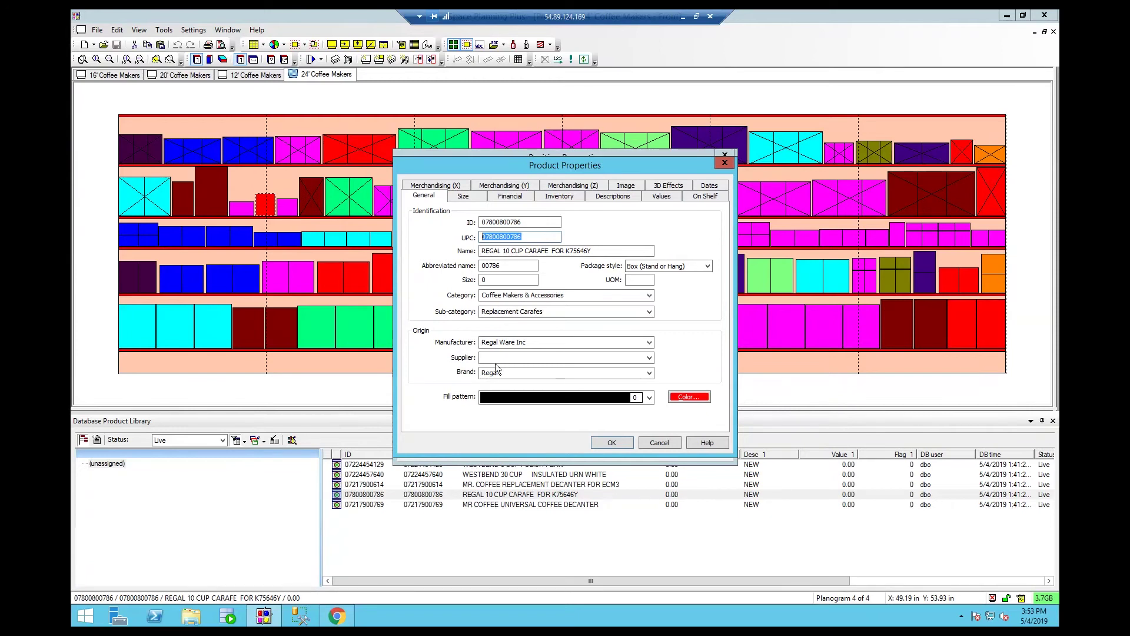
{"action": "left_click", "coordinate": [337, 616]}
{"action": "left_click", "coordinate": [192, 585]}
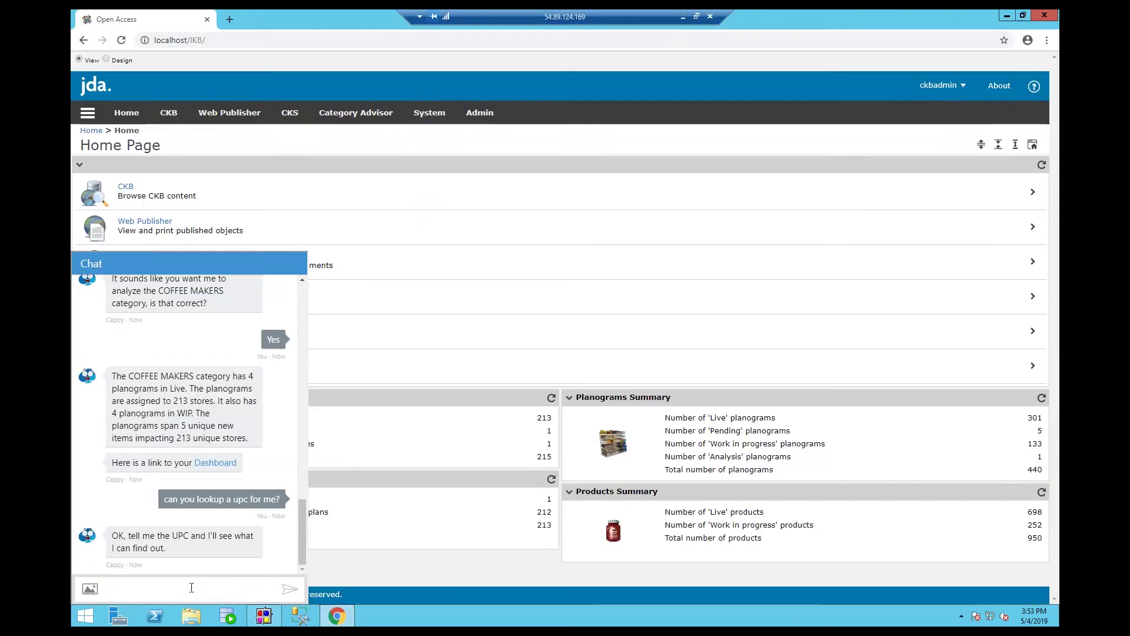
{"action": "key", "text": "ctrl+v"}
{"action": "key", "text": "Return"}
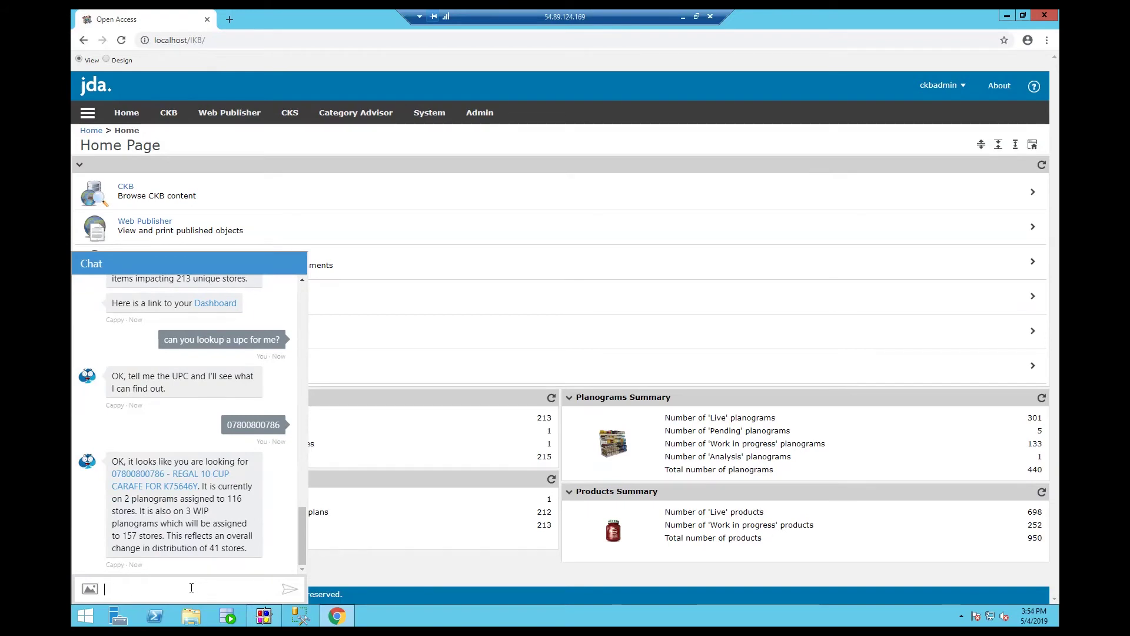
{"action": "type", "text": "you lookup another upc for me?"}
{"action": "key", "text": "Return"}
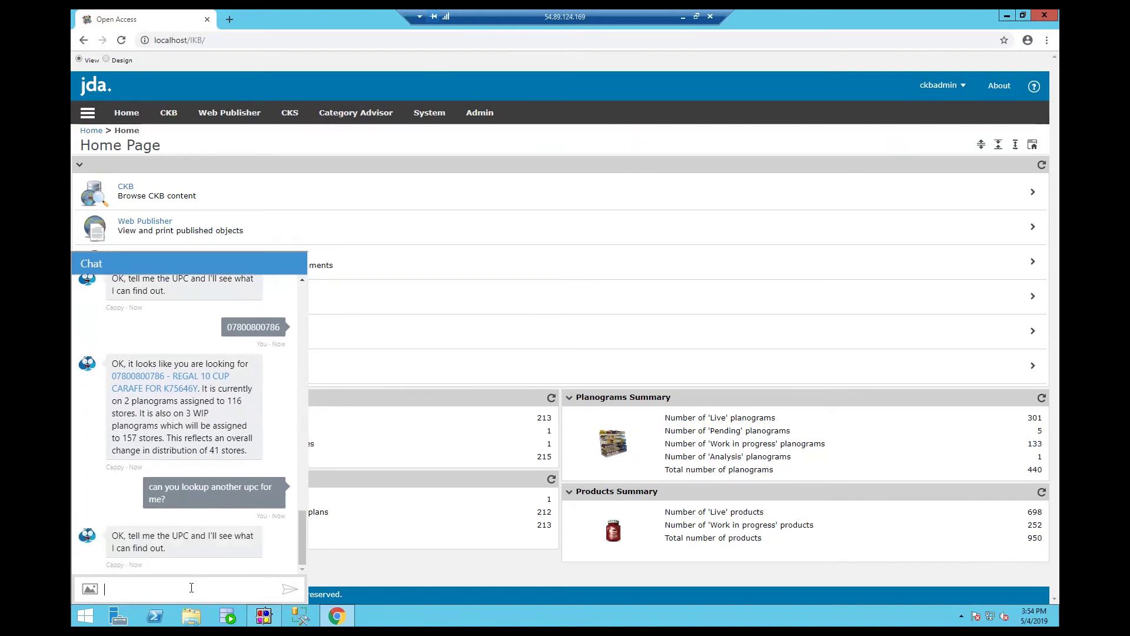
{"action": "left_click", "coordinate": [263, 615]}
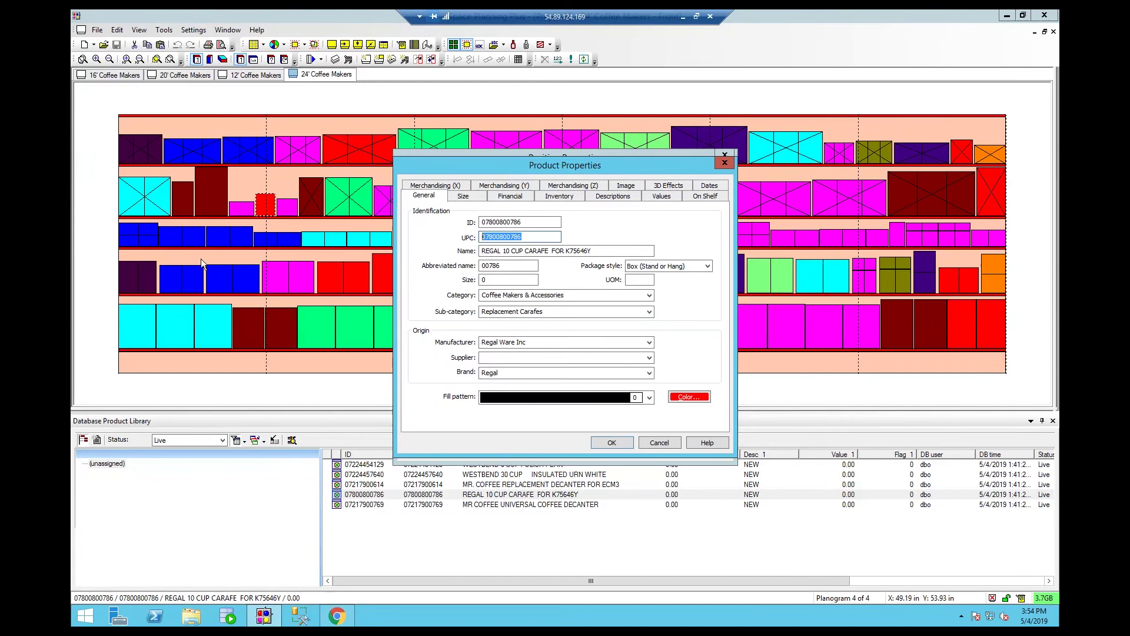
{"action": "left_click", "coordinate": [645, 440]}
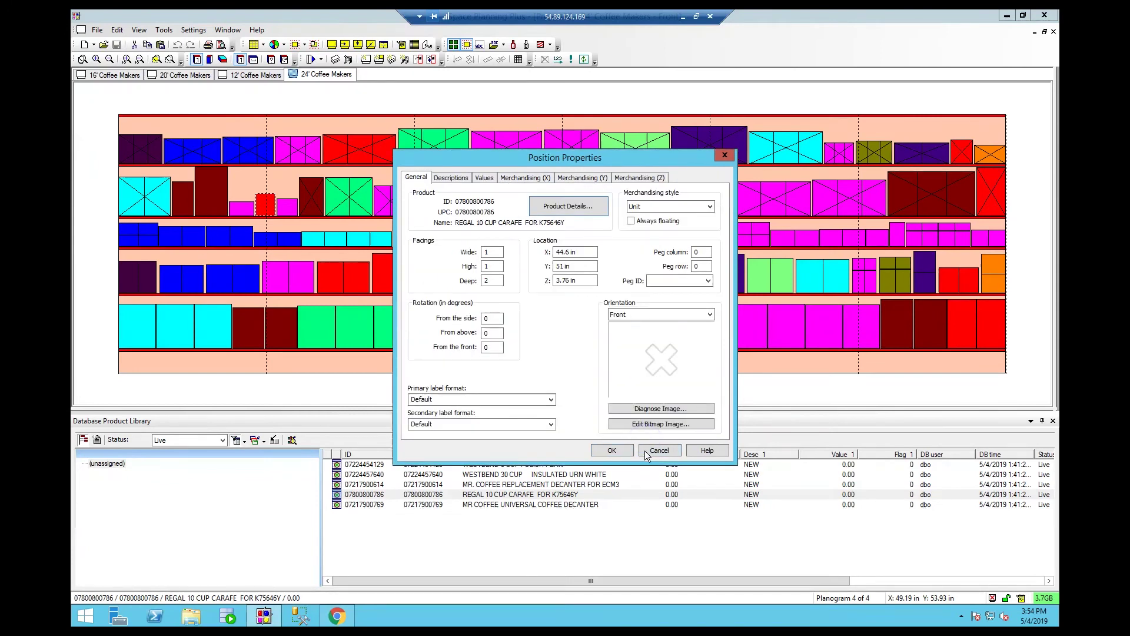
{"action": "left_click", "coordinate": [645, 451]}
{"action": "double_click", "coordinate": [209, 192]}
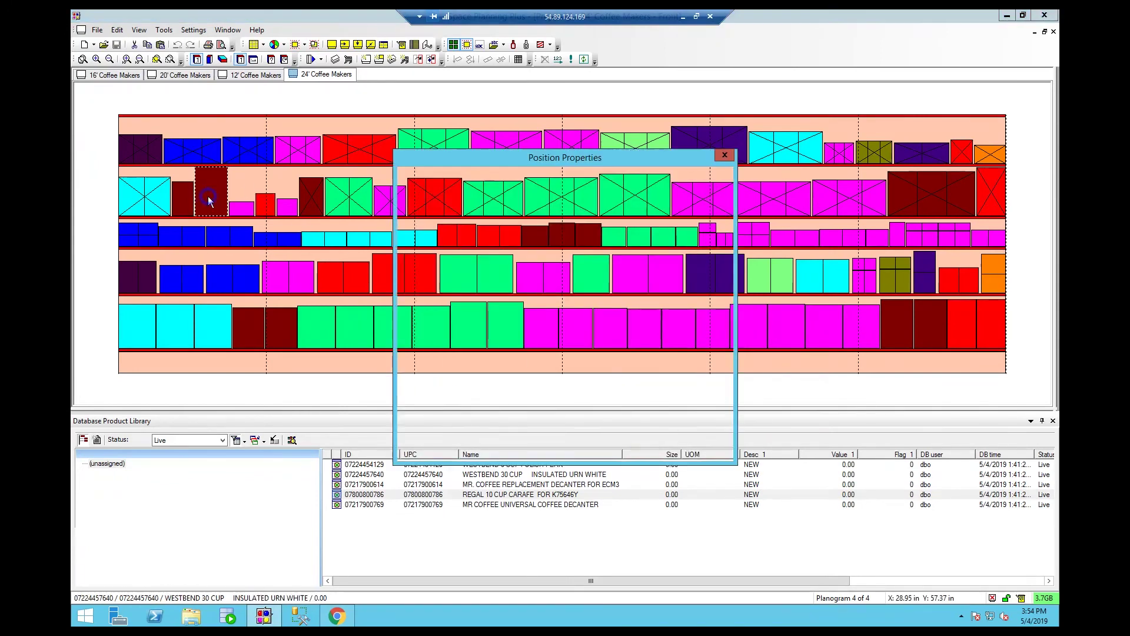
{"action": "left_click", "coordinate": [590, 205]}
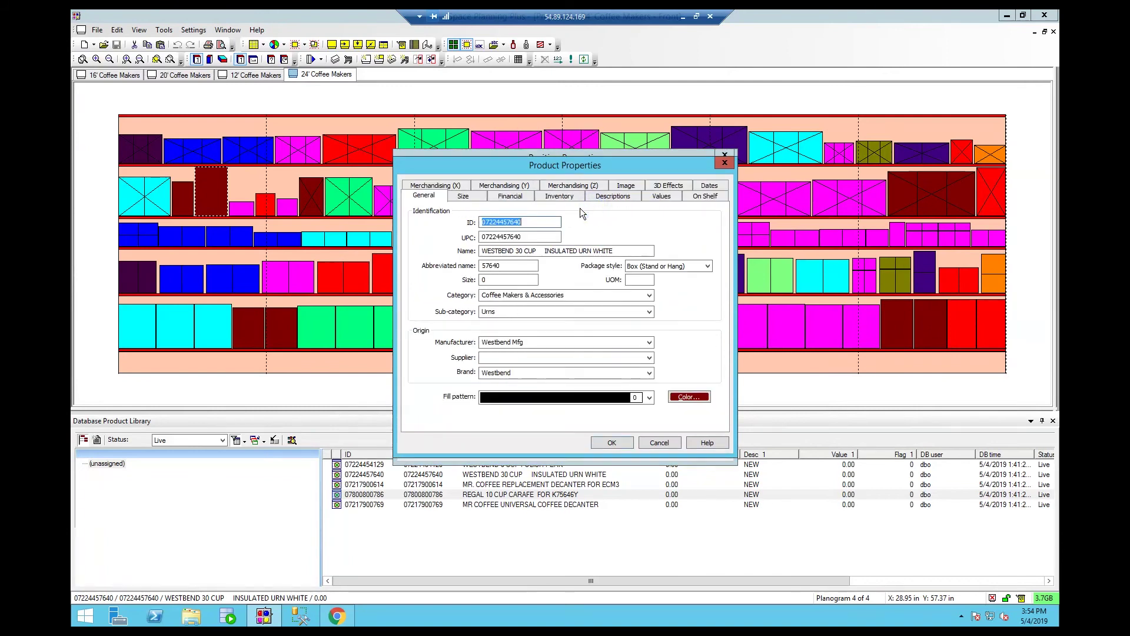
{"action": "left_click", "coordinate": [533, 236]}
{"action": "left_click_drag", "start_coordinate": [532, 236], "coordinate": [443, 239]}
{"action": "key", "text": "ctrl+c"}
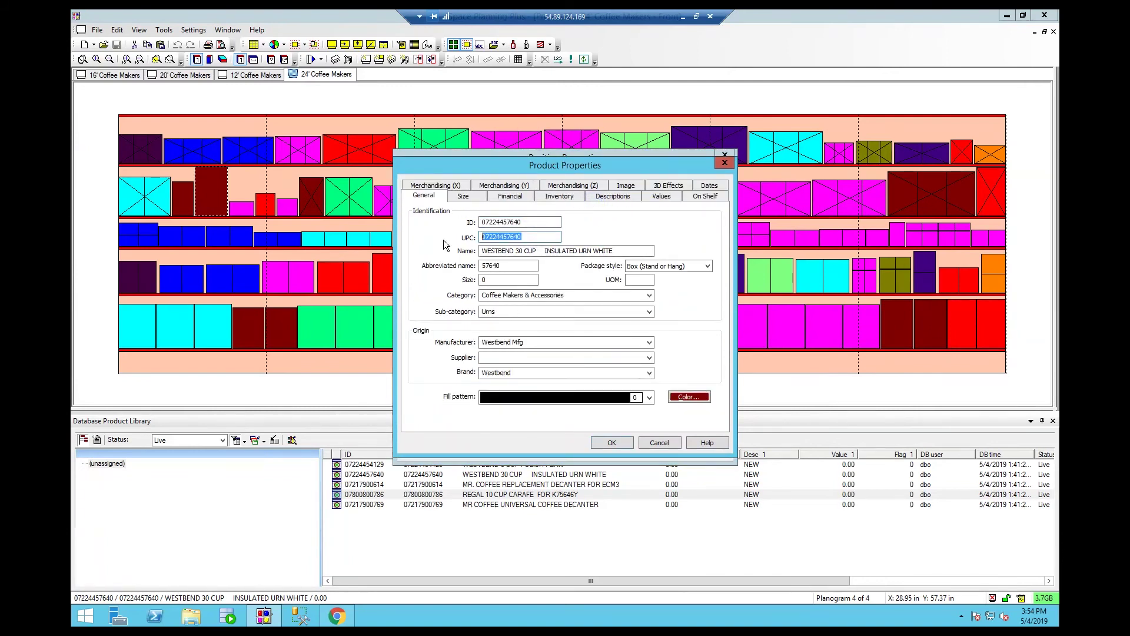
{"action": "left_click", "coordinate": [337, 616]}
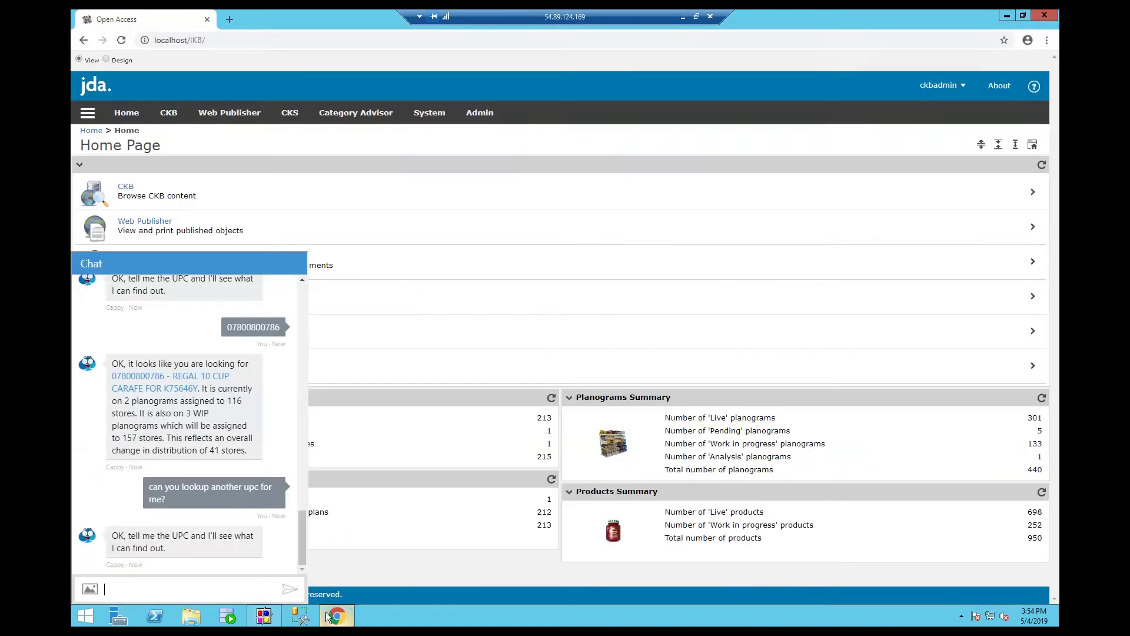
{"action": "left_click", "coordinate": [225, 589]}
{"action": "key", "text": "ctrl+v"}
{"action": "key", "text": "Return"}
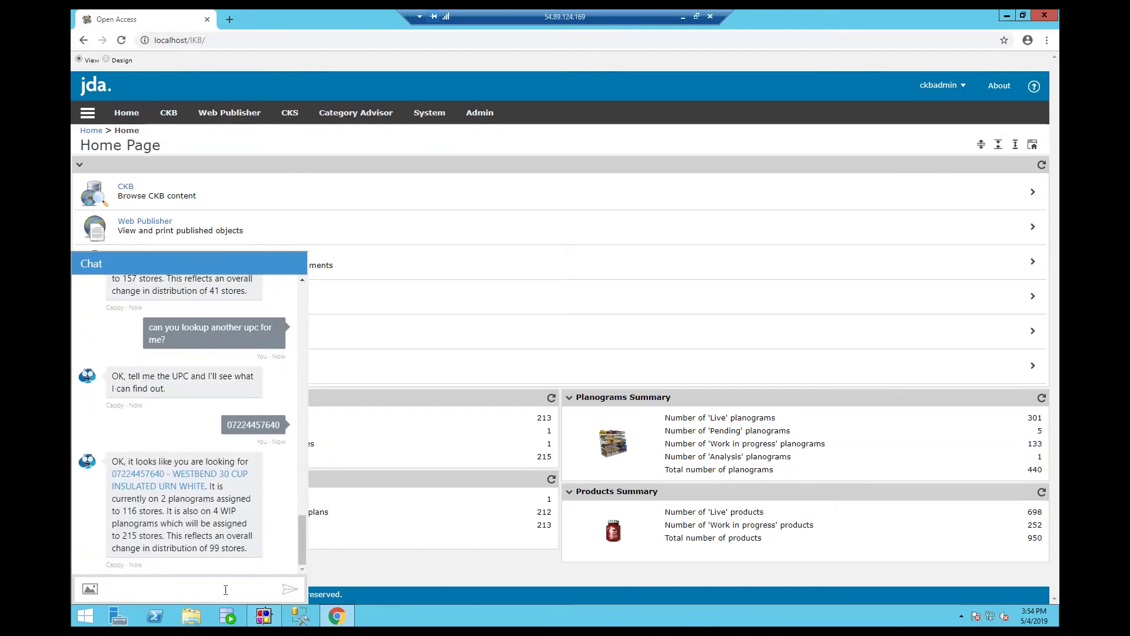
{"action": "left_click", "coordinate": [226, 589]}
{"action": "type", "text": "can you loo"}
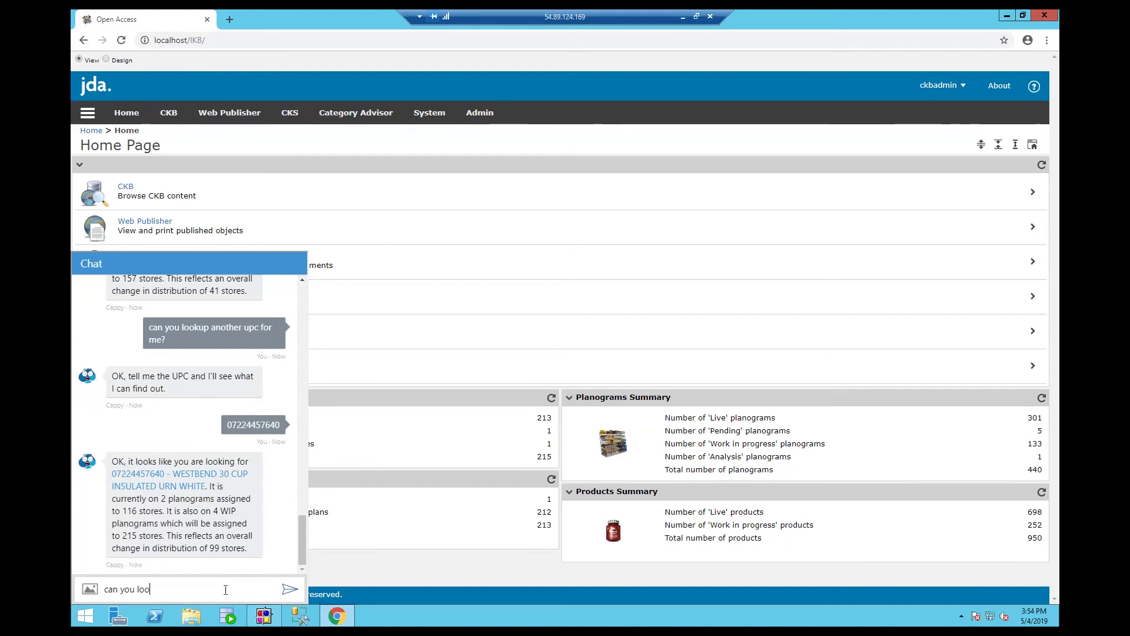
{"action": "type", "text": "kup another upc for me?"}
{"action": "key", "text": "Return"}
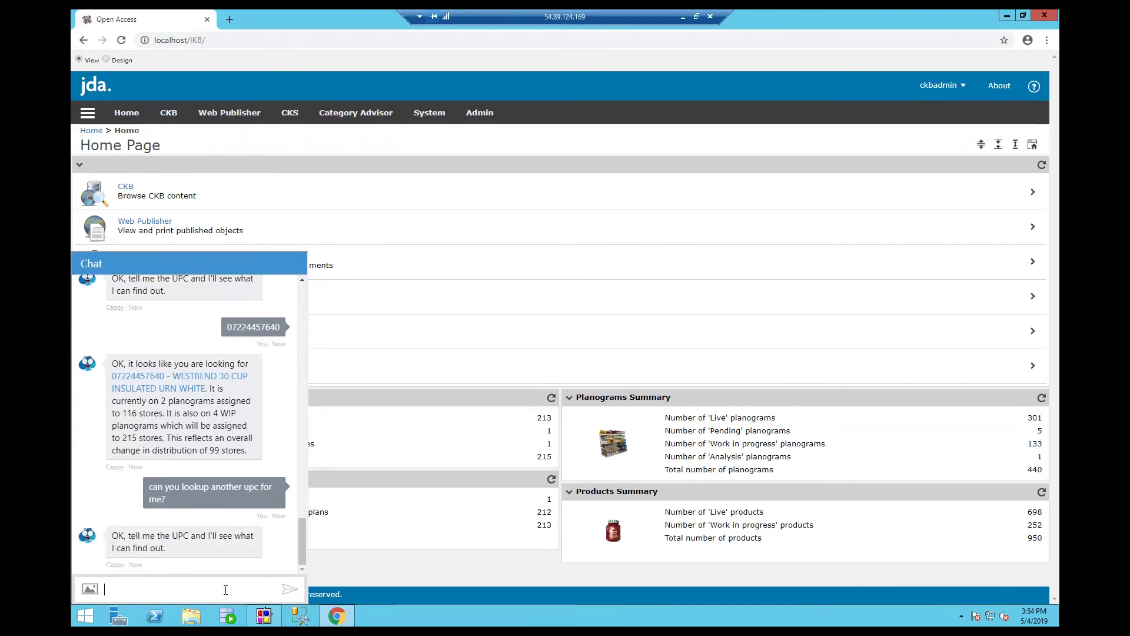
{"action": "left_click", "coordinate": [263, 617]}
{"action": "left_click", "coordinate": [660, 442]}
{"action": "left_click", "coordinate": [660, 450]}
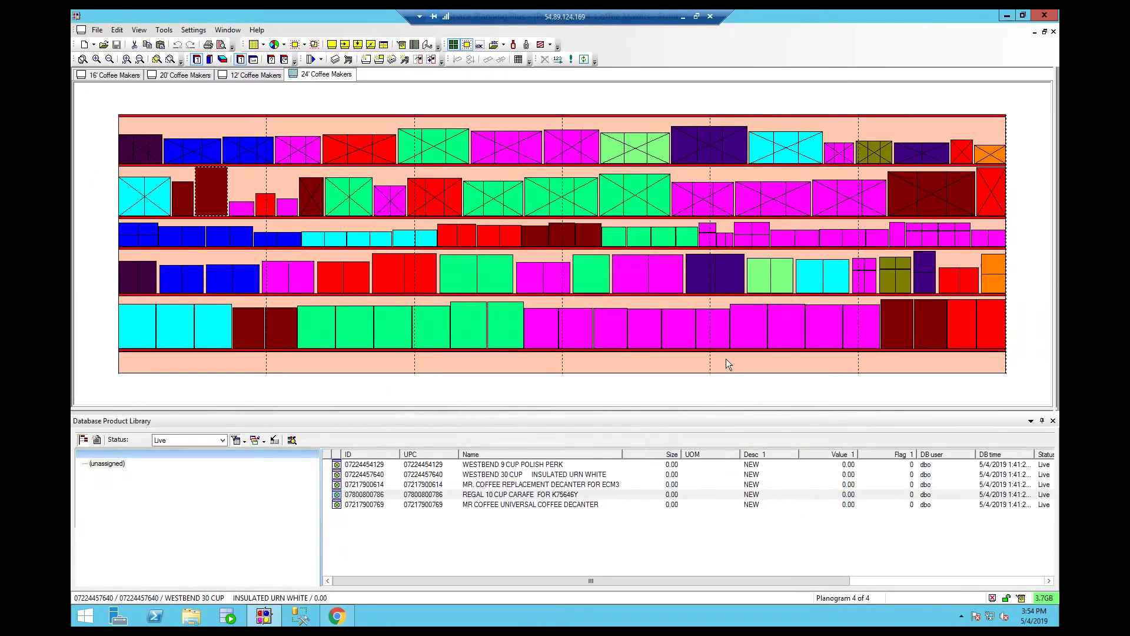
{"action": "double_click", "coordinate": [751, 329]}
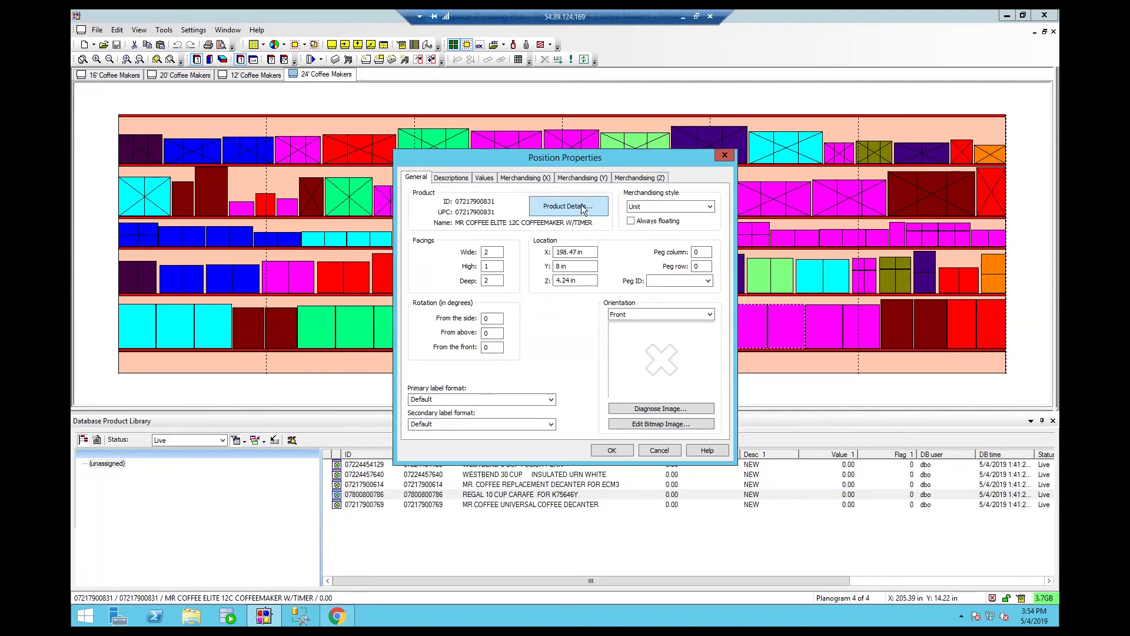
{"action": "left_click", "coordinate": [582, 207]}
{"action": "left_click_drag", "start_coordinate": [533, 236], "coordinate": [461, 237]}
{"action": "key", "text": "ctrl+c"}
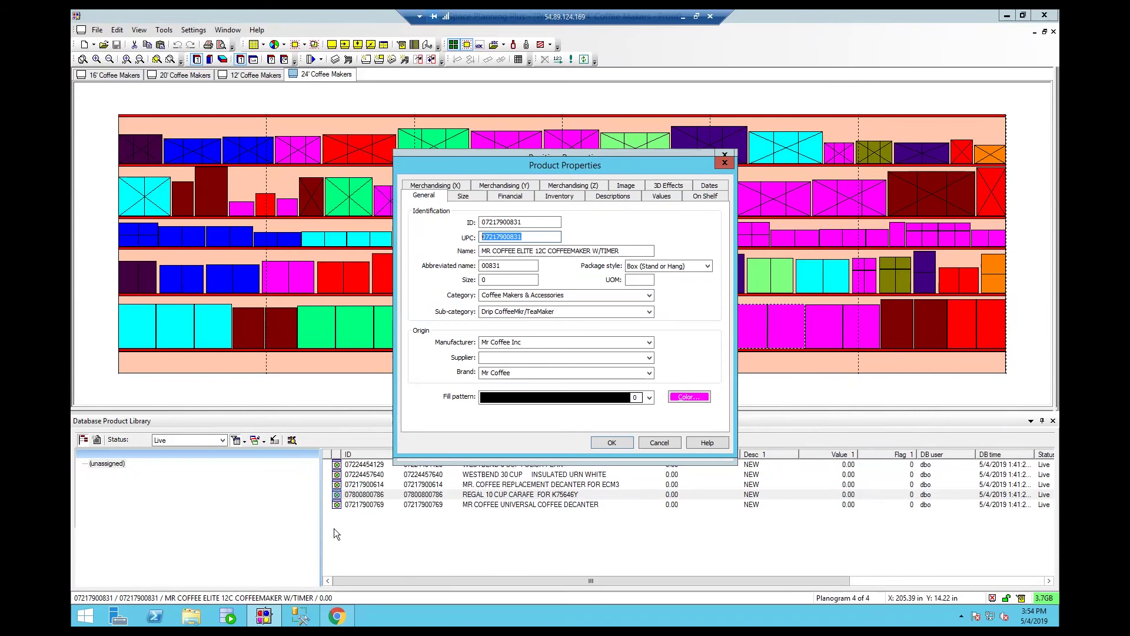
{"action": "left_click", "coordinate": [336, 616]}
{"action": "left_click", "coordinate": [201, 589]}
{"action": "key", "text": "ctrl+v"}
{"action": "key", "text": "Return"}
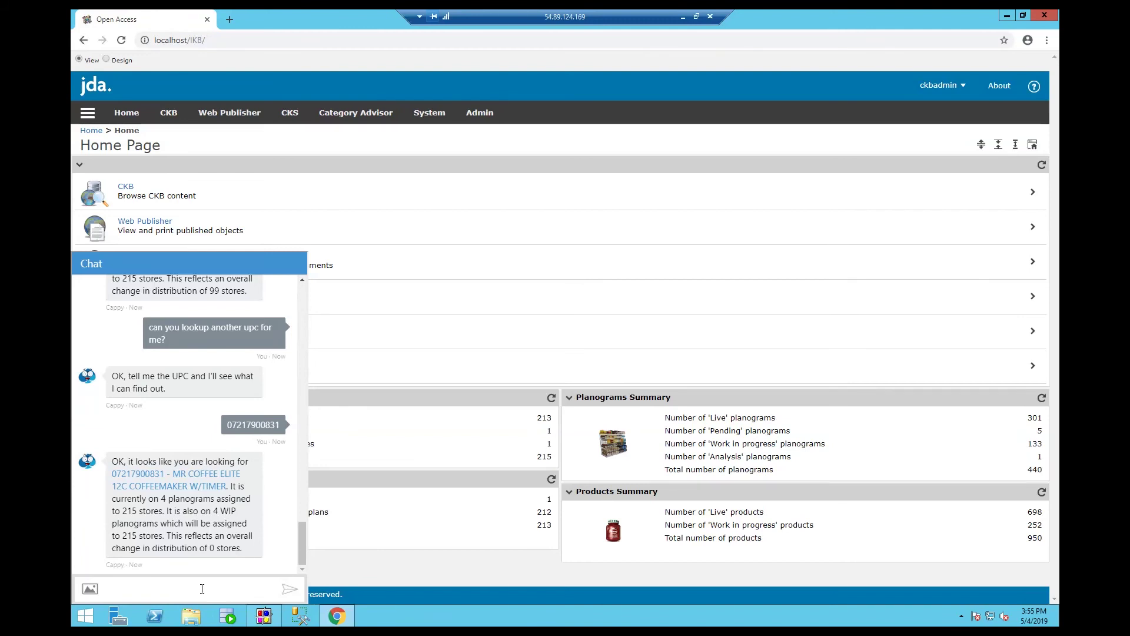
Step: Ask the chatbot to analyze the coffee makers category again and confirm with Yes
{"action": "type", "text": "can you analyze the coffe"}
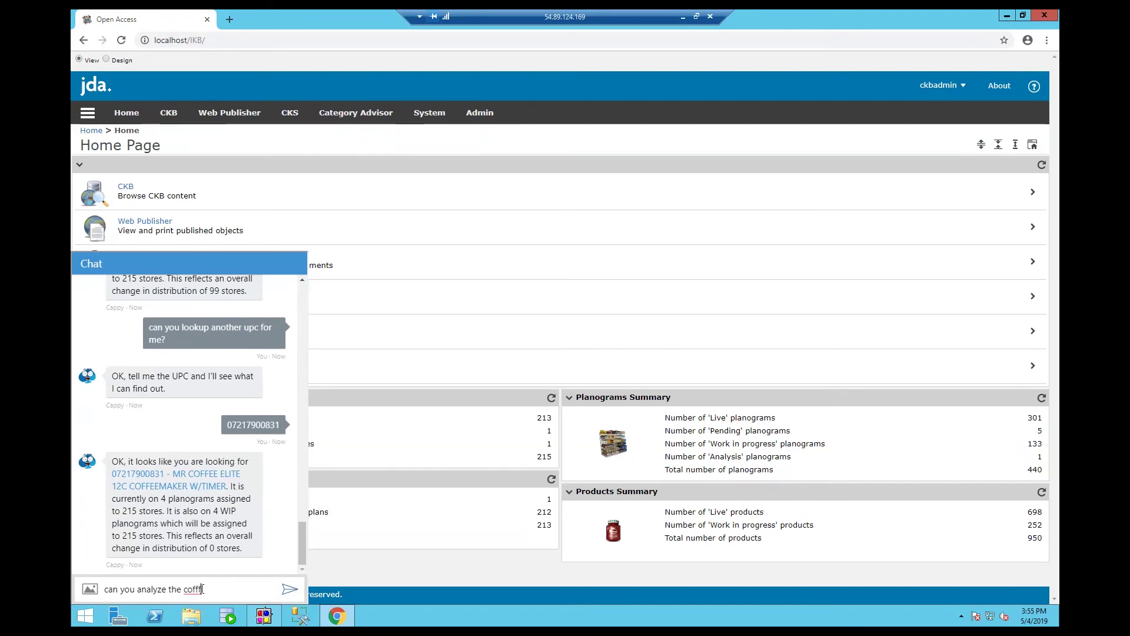
{"action": "key", "text": "BackSpace"}
{"action": "type", "text": "ee makers category agian"}
{"action": "key", "text": "Return"}
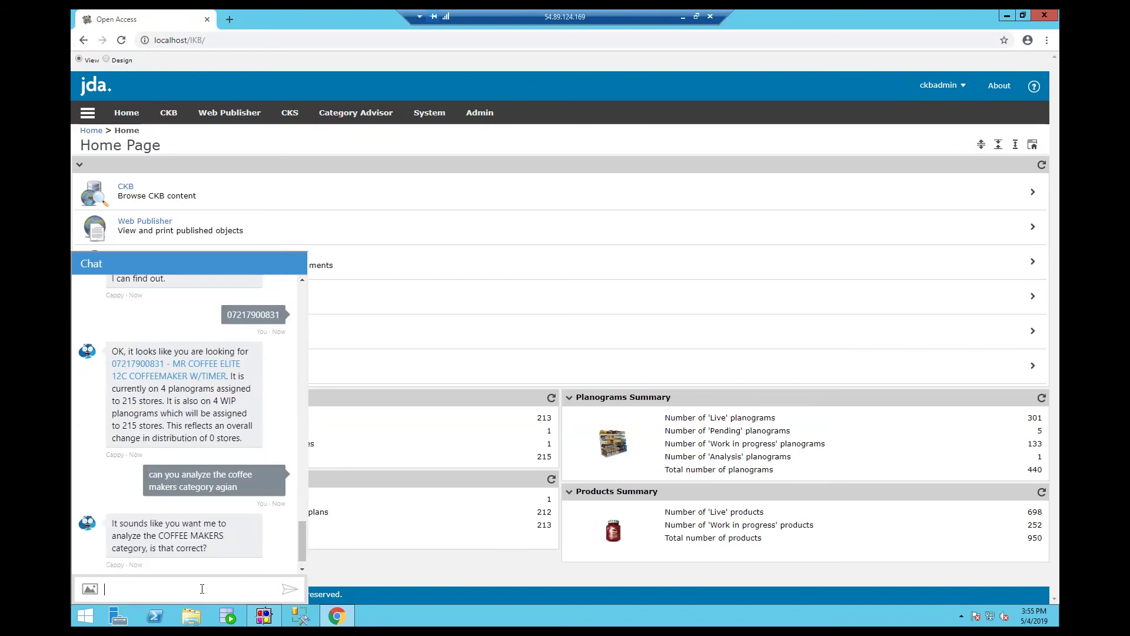
{"action": "type", "text": "Yes"}
{"action": "key", "text": "Return"}
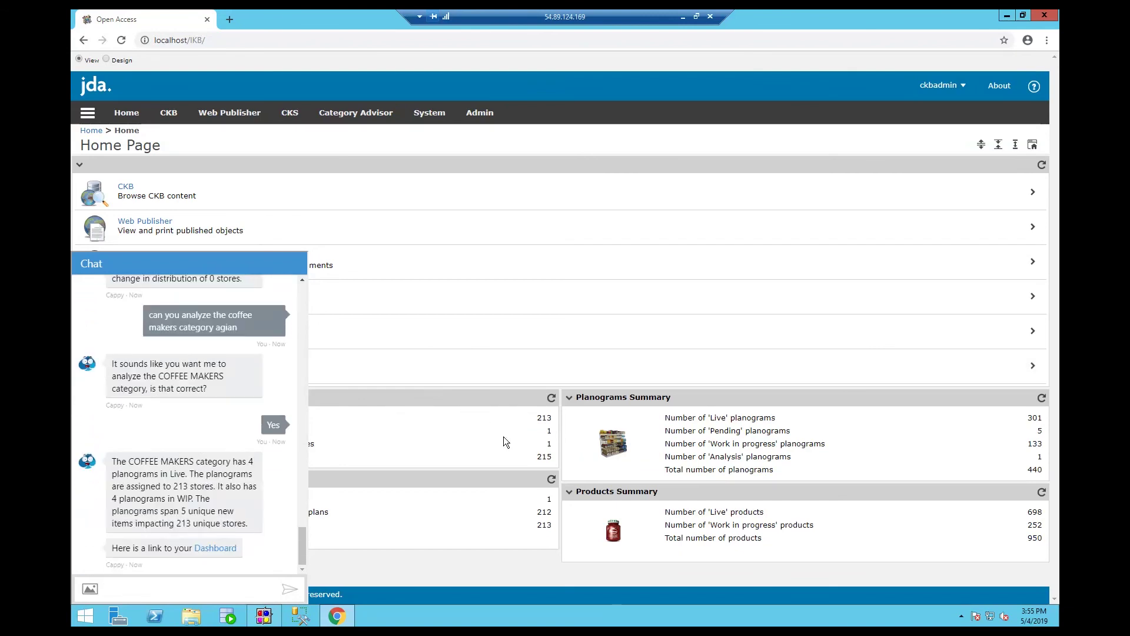
Step: Open the Power BI dashboard from the chatbot's Dashboard link
{"action": "left_click", "coordinate": [222, 548]}
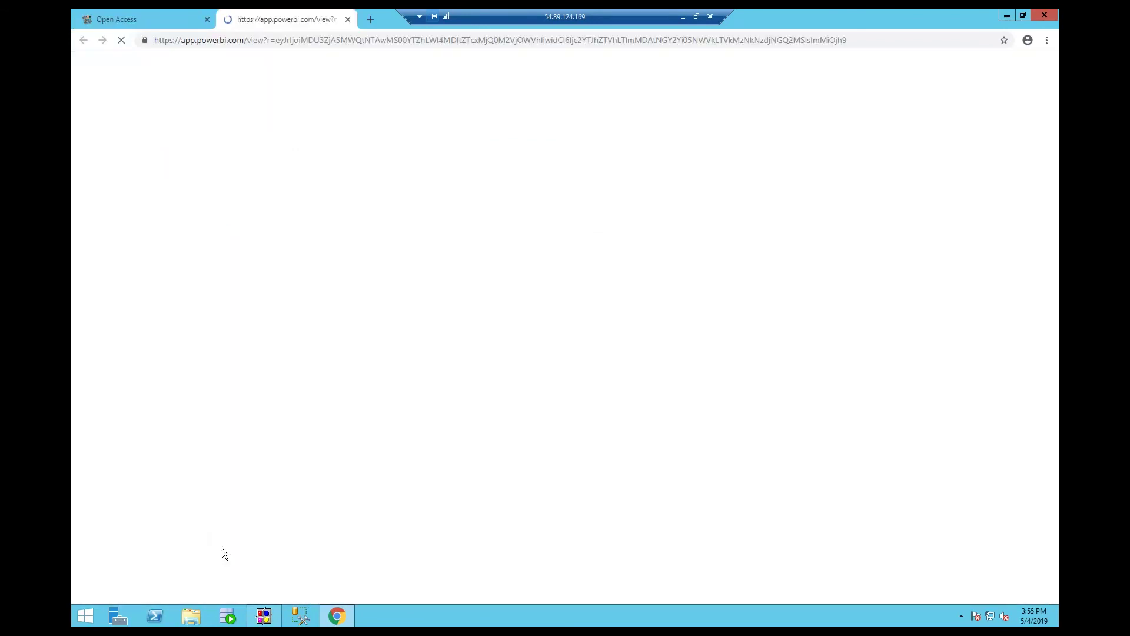